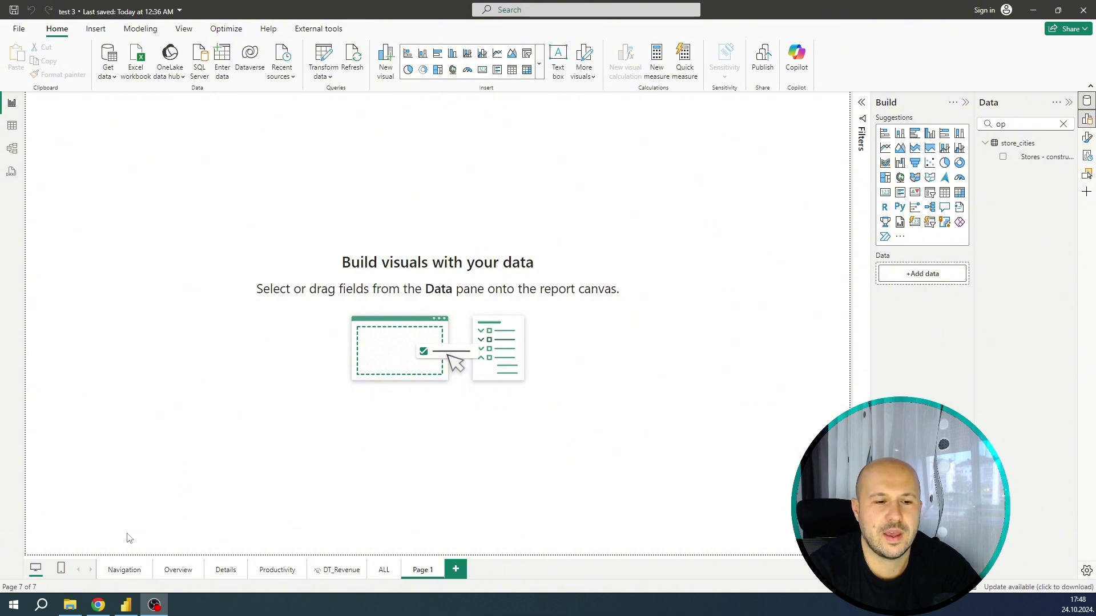
Search Google for 'kerry kolosko' from Chrome's address bar.
{"action": "left_click", "coordinate": [98, 605]}
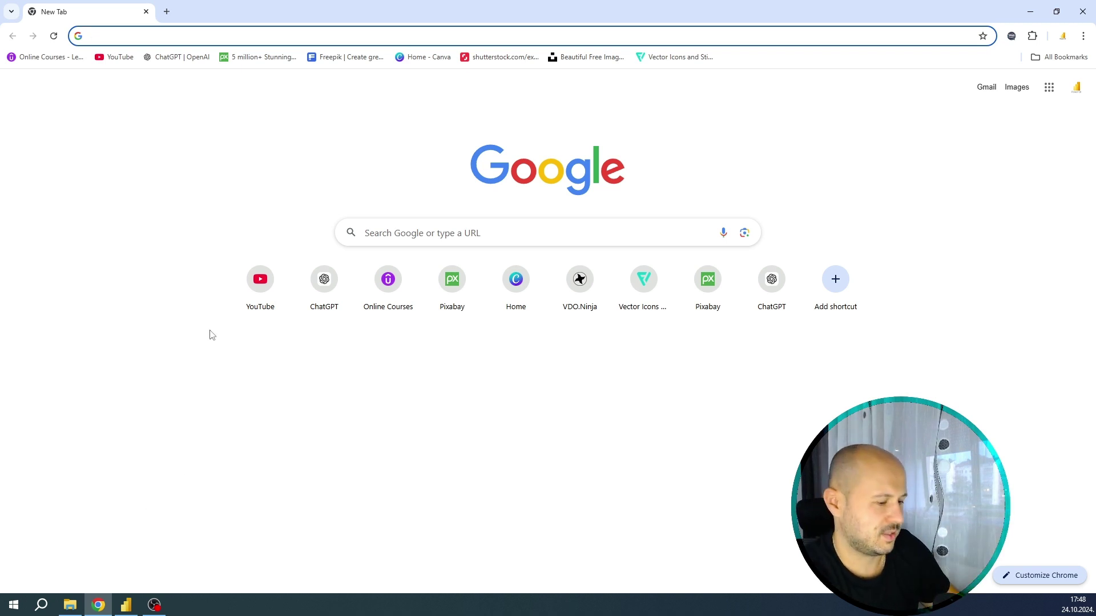
{"action": "type", "text": "ka"}
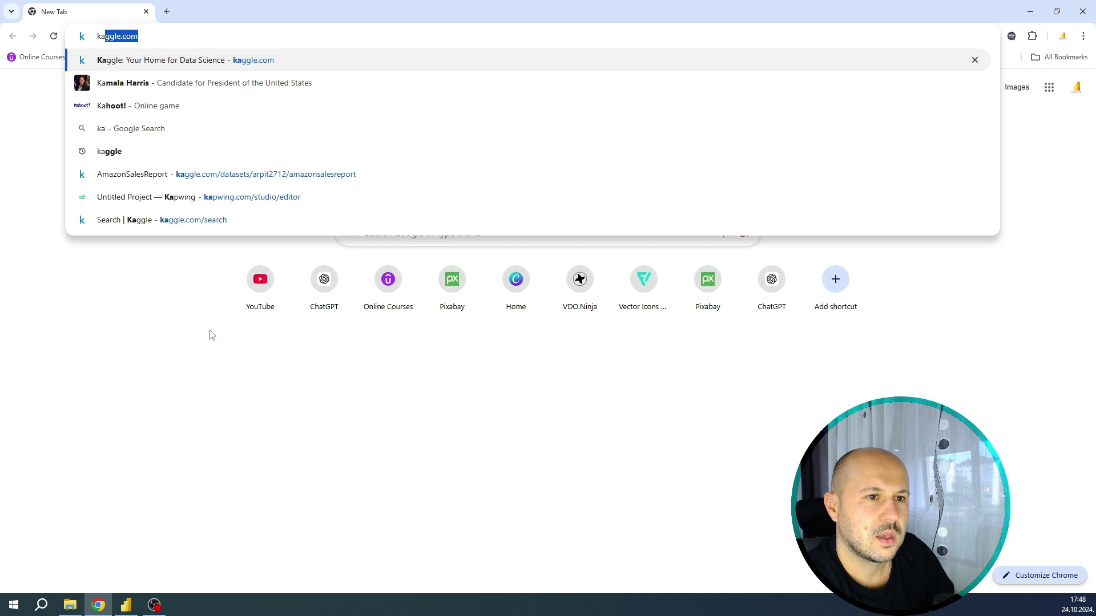
{"action": "type", "text": "r"}
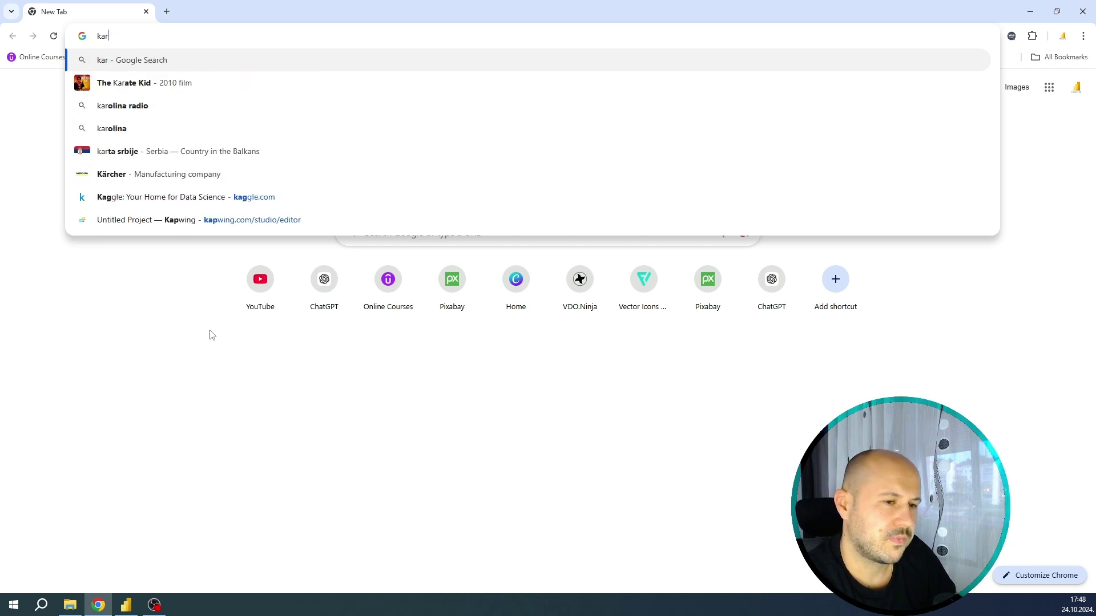
{"action": "key", "text": "BackSpace"}
{"action": "key", "text": "BackSpace"}
{"action": "type", "text": "e"}
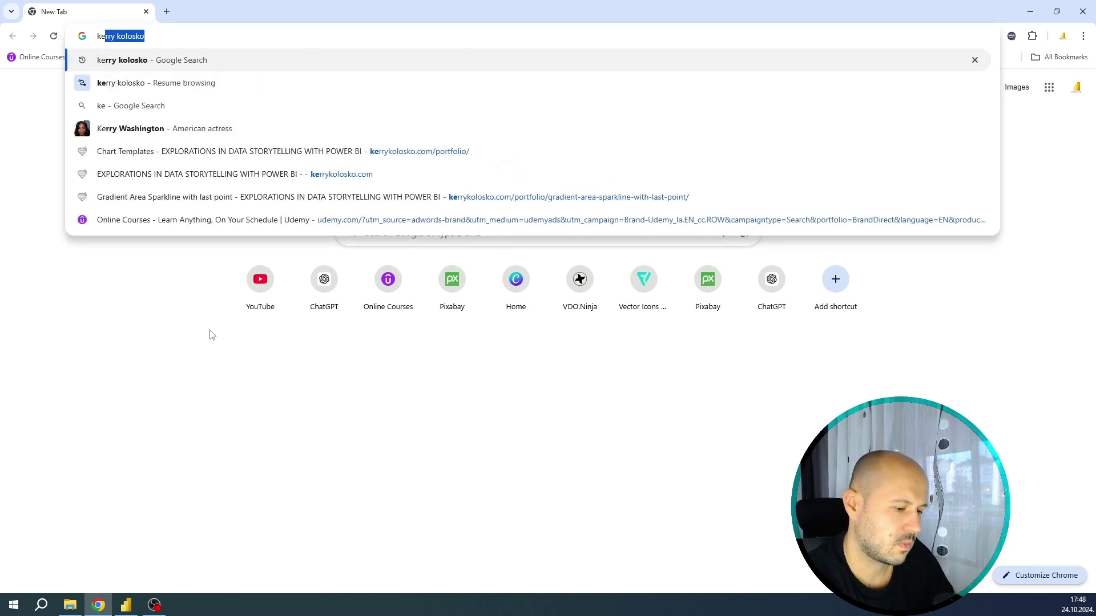
{"action": "key", "text": "Return"}
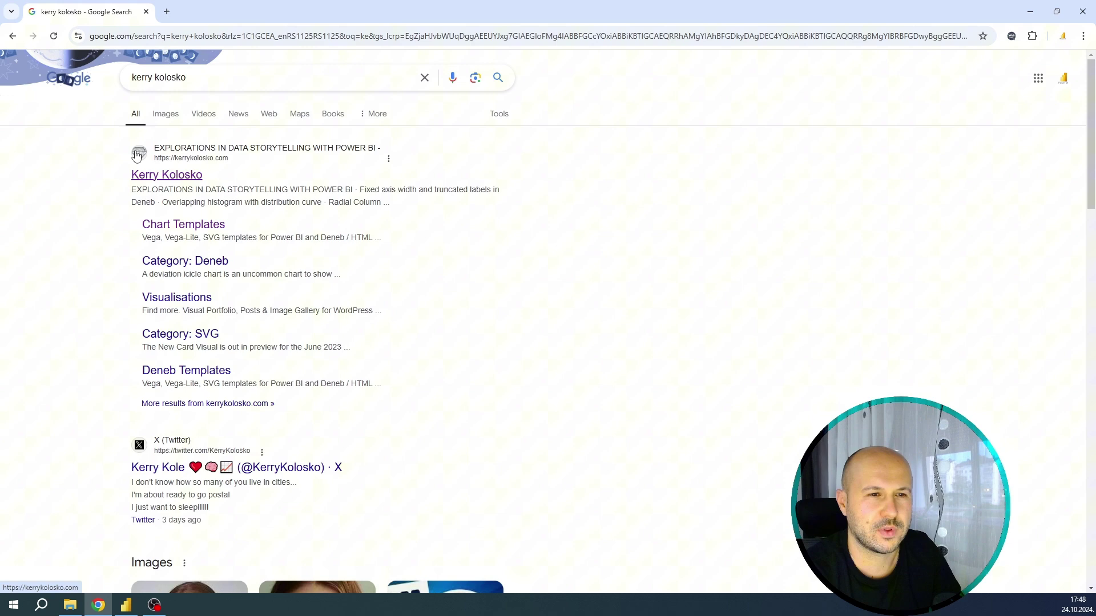
Open kerrykolosko.com and go to its Templates > SVG Templates portfolio page.
{"action": "left_click", "coordinate": [162, 180]}
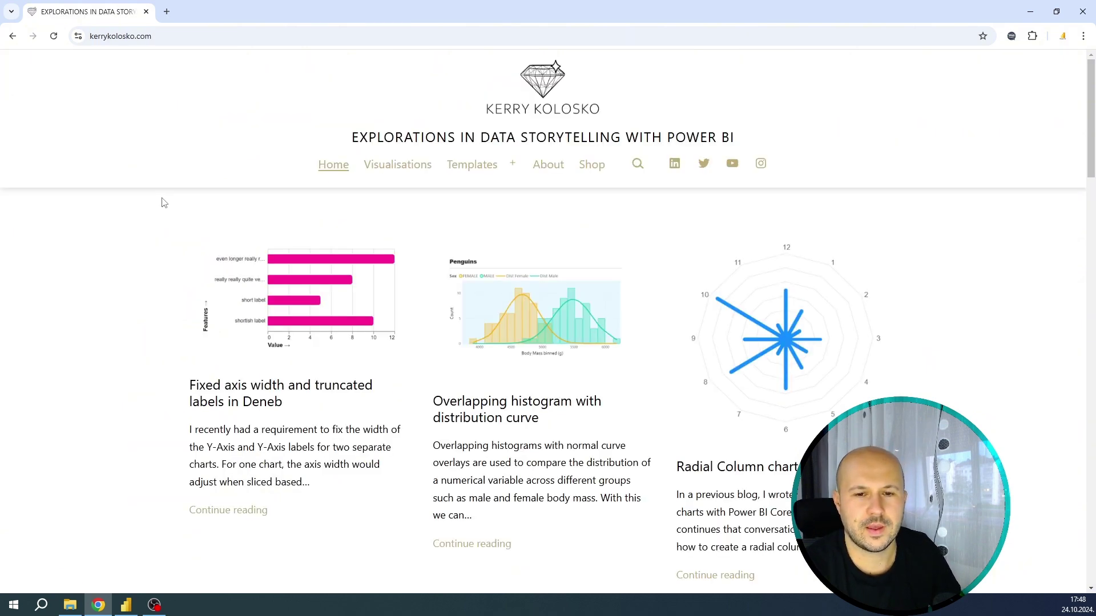
{"action": "mouse_move", "coordinate": [461, 167]}
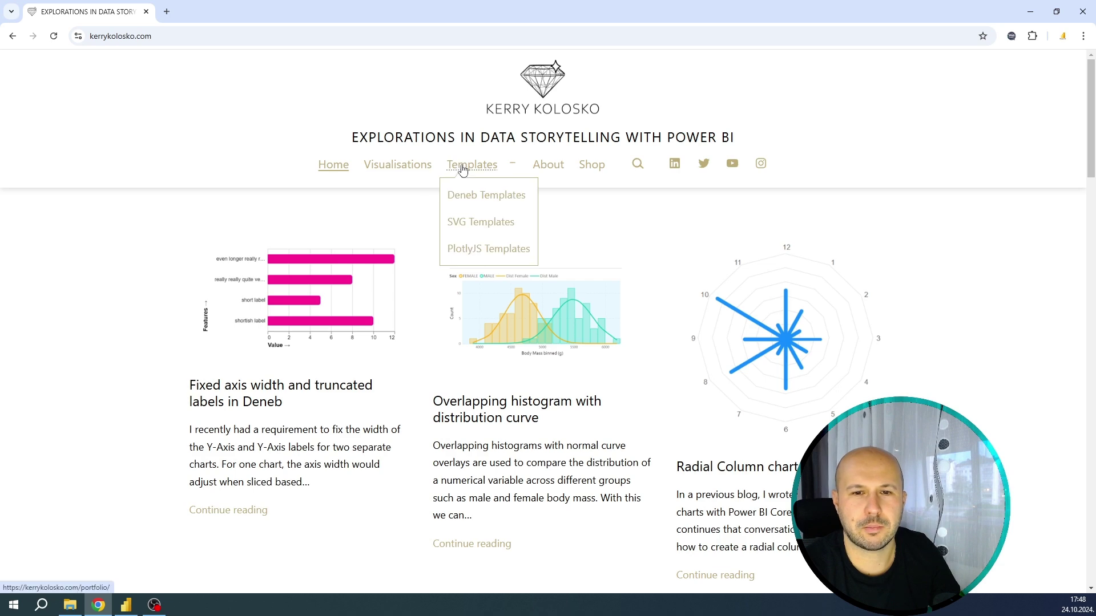
{"action": "left_click", "coordinate": [473, 225]}
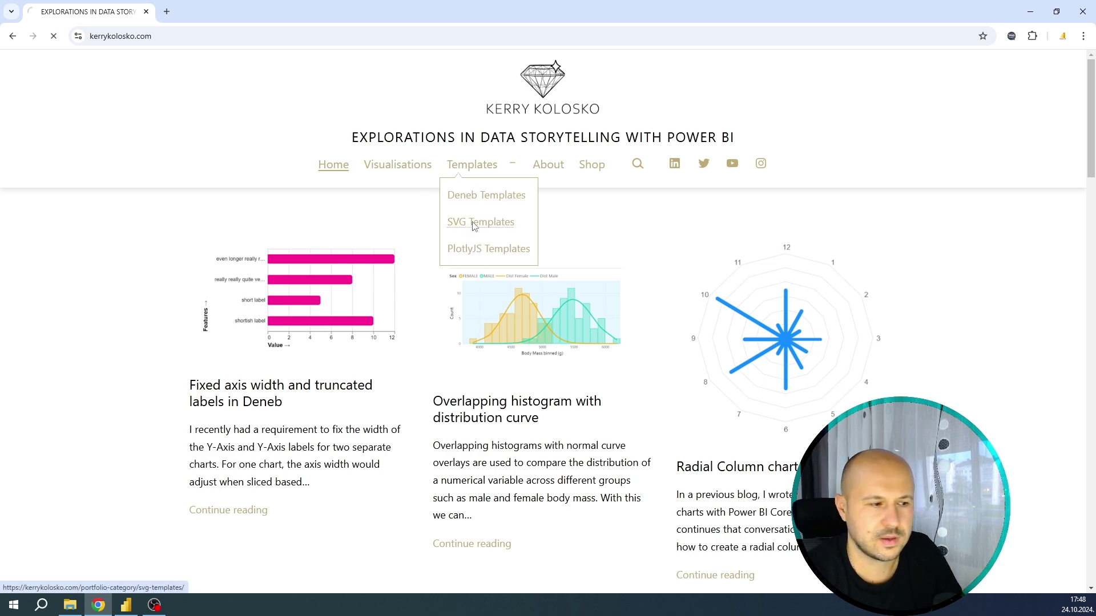
{"action": "scroll", "coordinate": [970, 152], "scroll_direction": "down", "scroll_amount": 2}
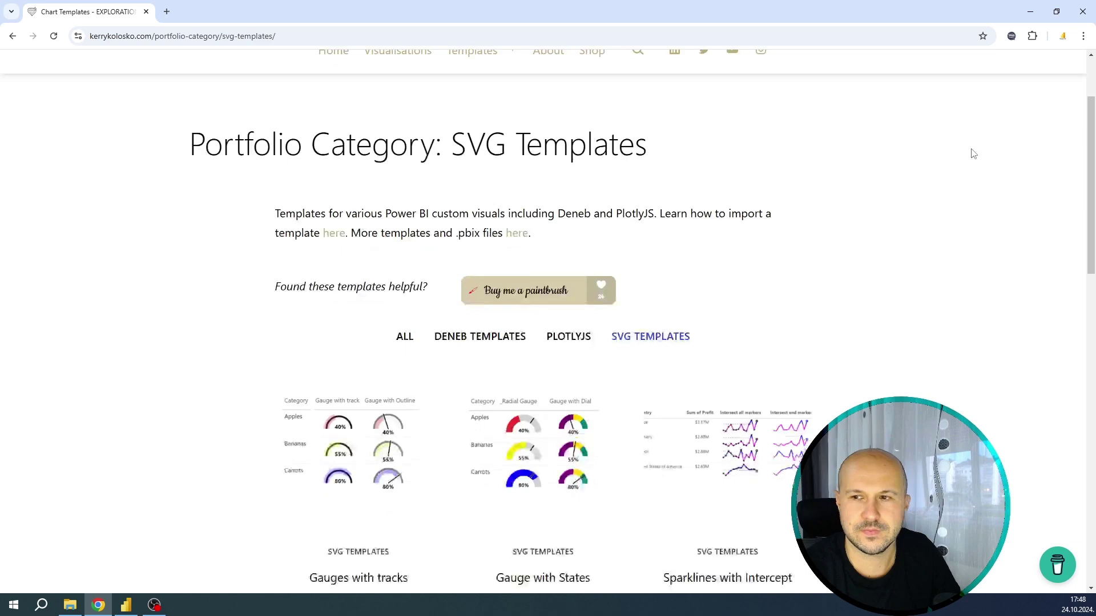
{"action": "left_click_drag", "start_coordinate": [1091, 126], "coordinate": [1091, 395]}
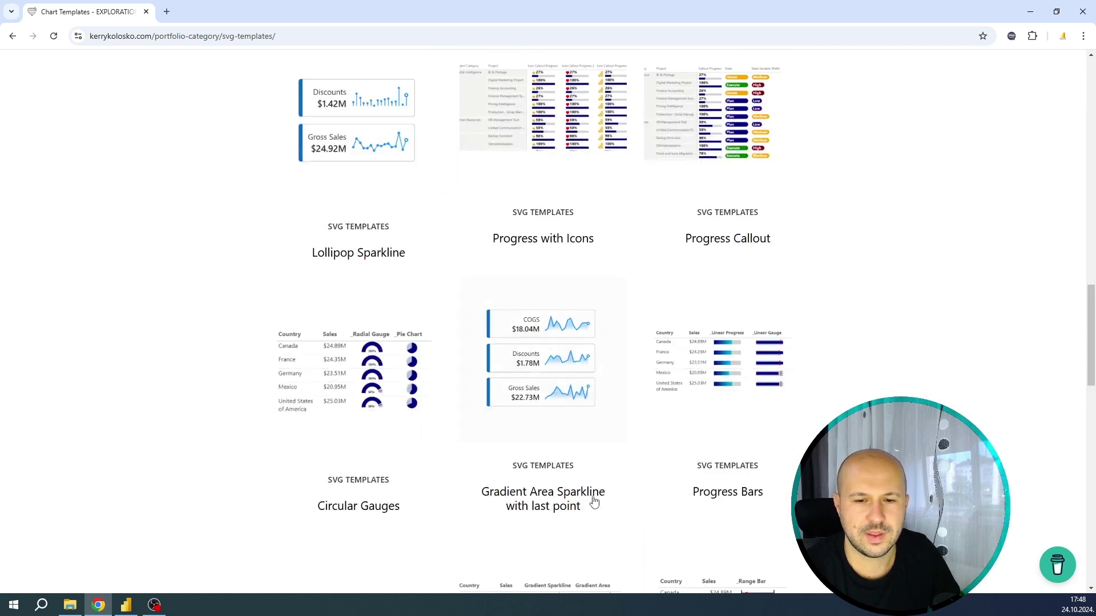
Open the Gradient Area Sparkline with last point template and copy its 'To use in a singular visual' DAX code.
{"action": "left_click", "coordinate": [542, 354]}
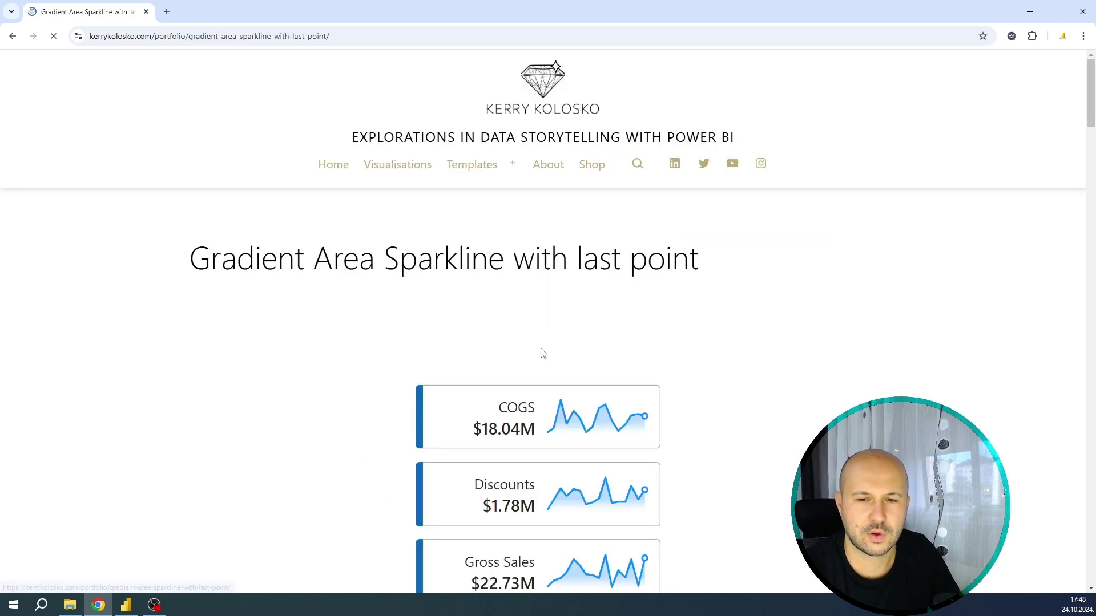
{"action": "left_click_drag", "start_coordinate": [1093, 88], "coordinate": [1080, 179]}
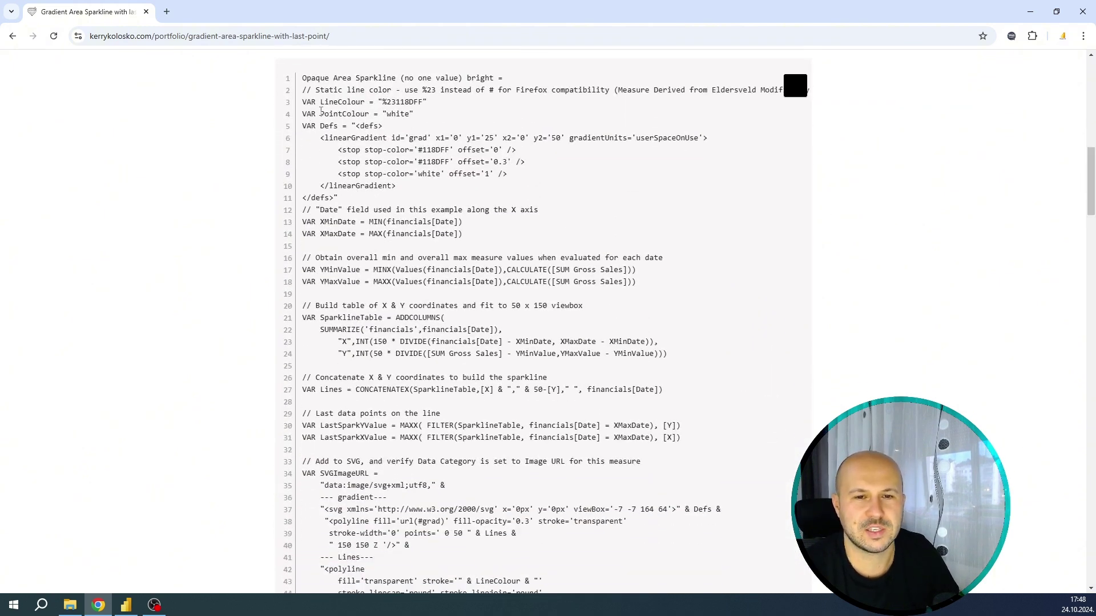
{"action": "scroll", "coordinate": [451, 285], "scroll_direction": "down", "scroll_amount": 3}
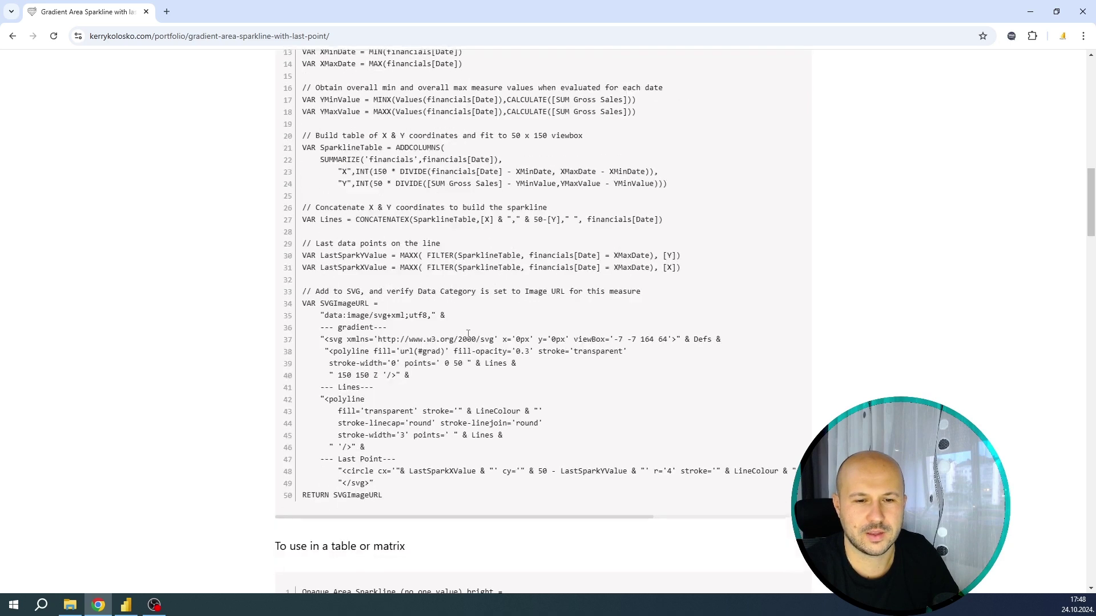
{"action": "scroll", "coordinate": [465, 337], "scroll_direction": "up", "scroll_amount": 3}
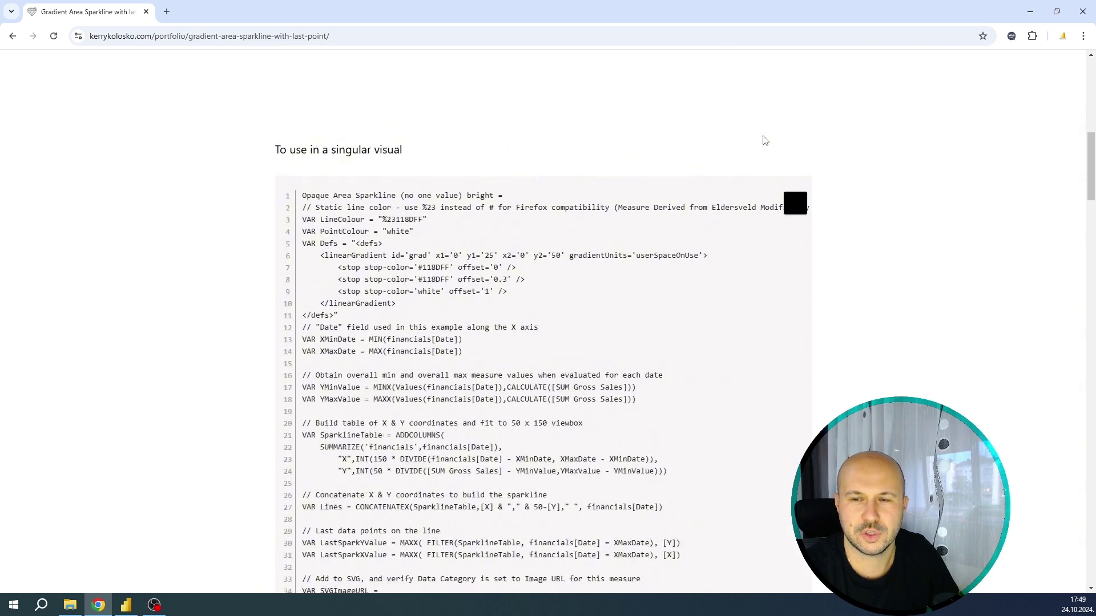
{"action": "scroll", "coordinate": [762, 139], "scroll_direction": "up", "scroll_amount": 3}
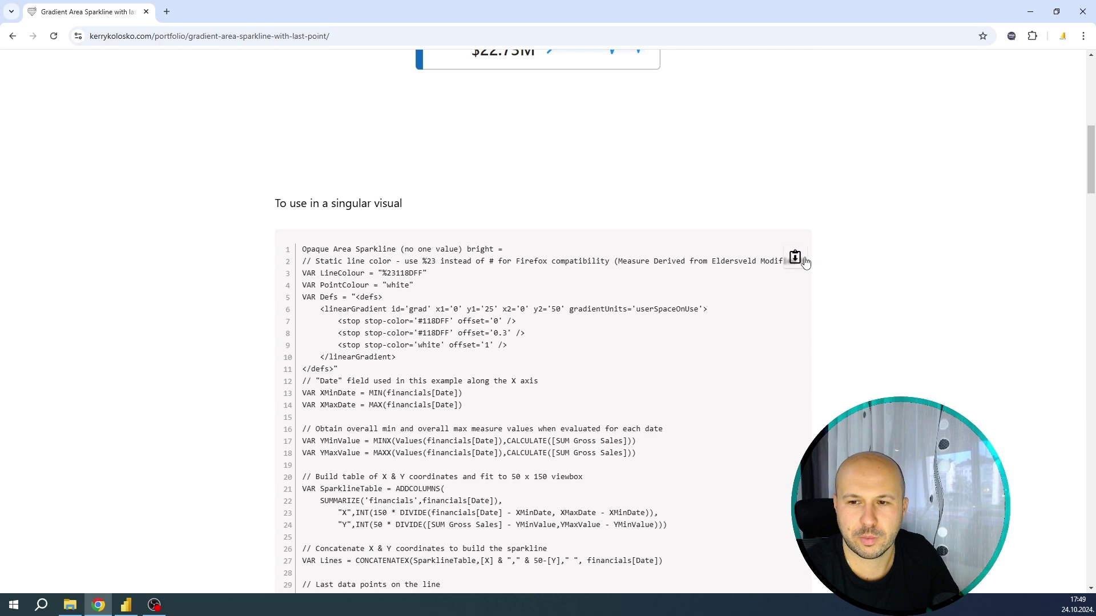
{"action": "left_click", "coordinate": [795, 257]}
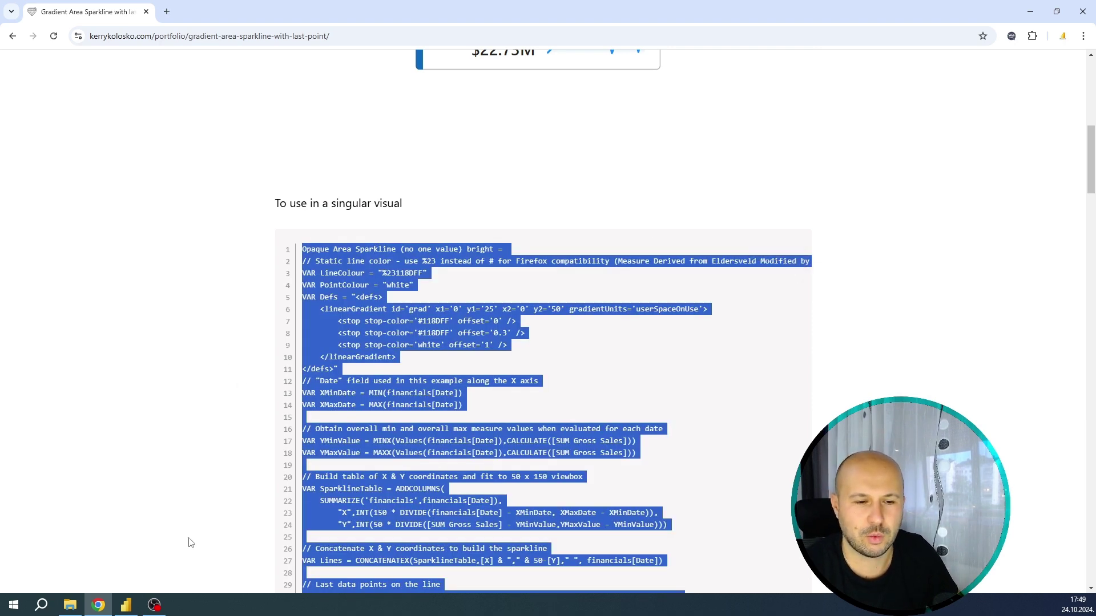
Back in Power BI Desktop, clear the Data pane filter and create a new measure in Measures Table.
{"action": "left_click", "coordinate": [126, 605]}
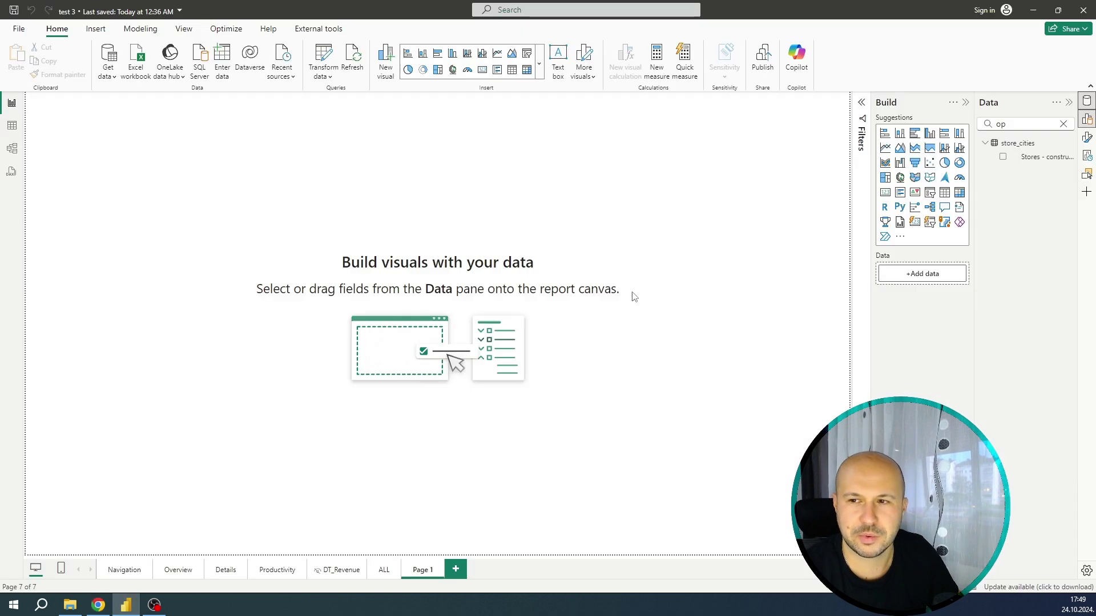
{"action": "left_click", "coordinate": [1063, 124]}
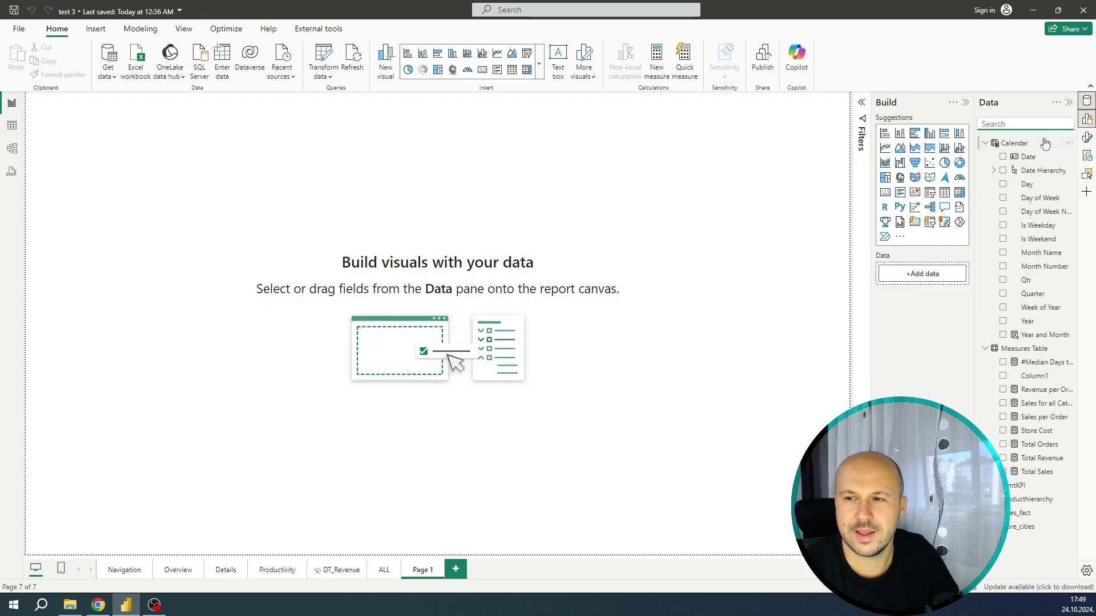
{"action": "left_click", "coordinate": [984, 143]}
{"action": "left_click", "coordinate": [984, 157]}
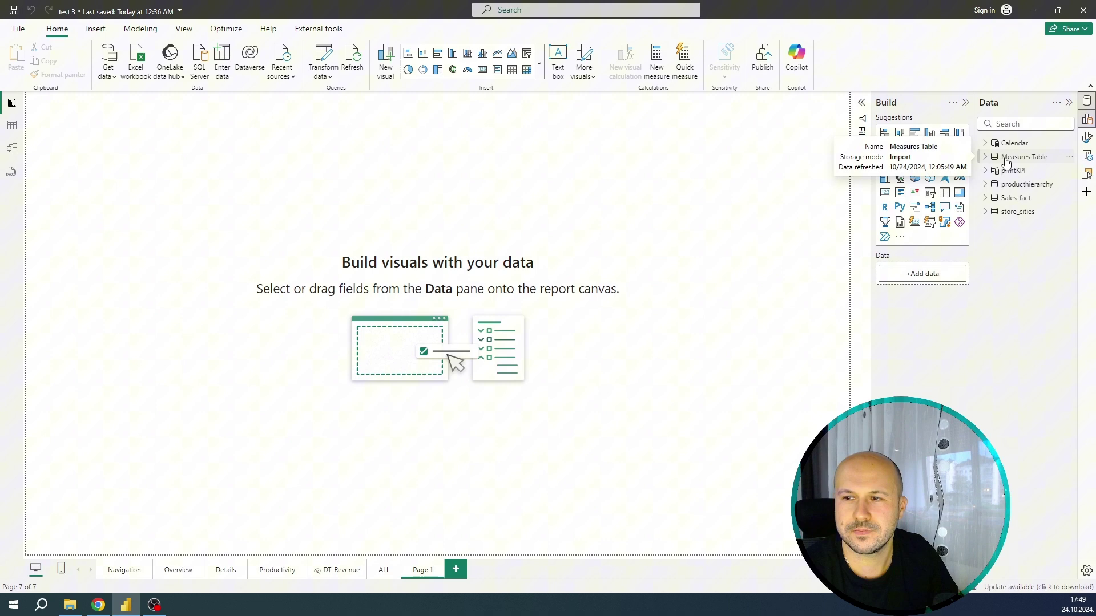
{"action": "right_click", "coordinate": [1007, 160]}
{"action": "left_click", "coordinate": [957, 180]}
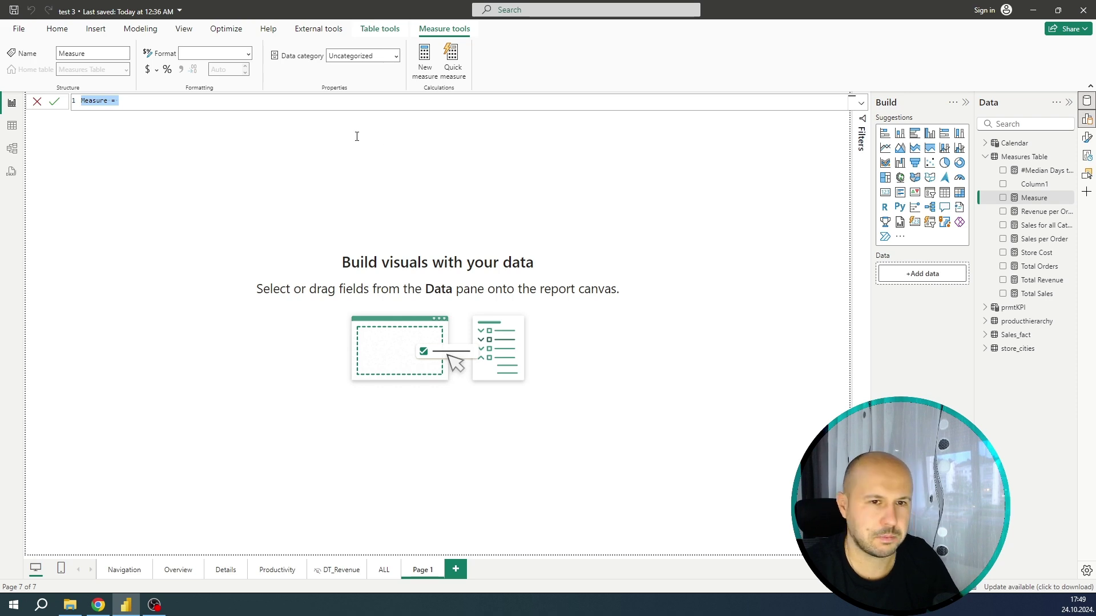
Paste the sparkline DAX code and select the financials[Date] reference on line 13.
{"action": "key", "text": "ctrl+v"}
{"action": "scroll", "coordinate": [308, 225], "scroll_direction": "up", "scroll_amount": 3}
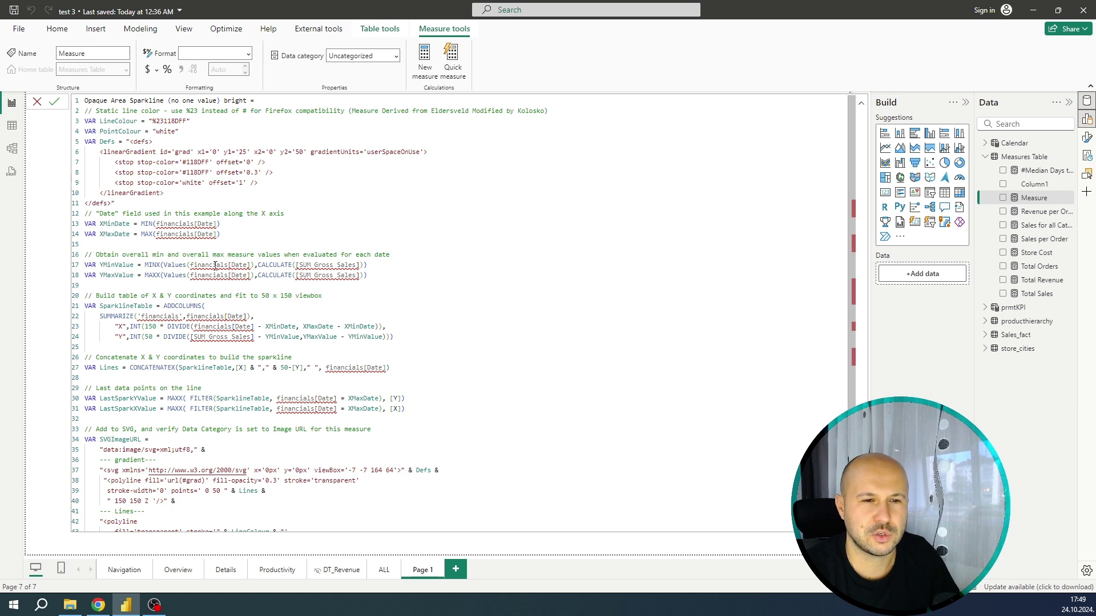
{"action": "mouse_move", "coordinate": [214, 265]}
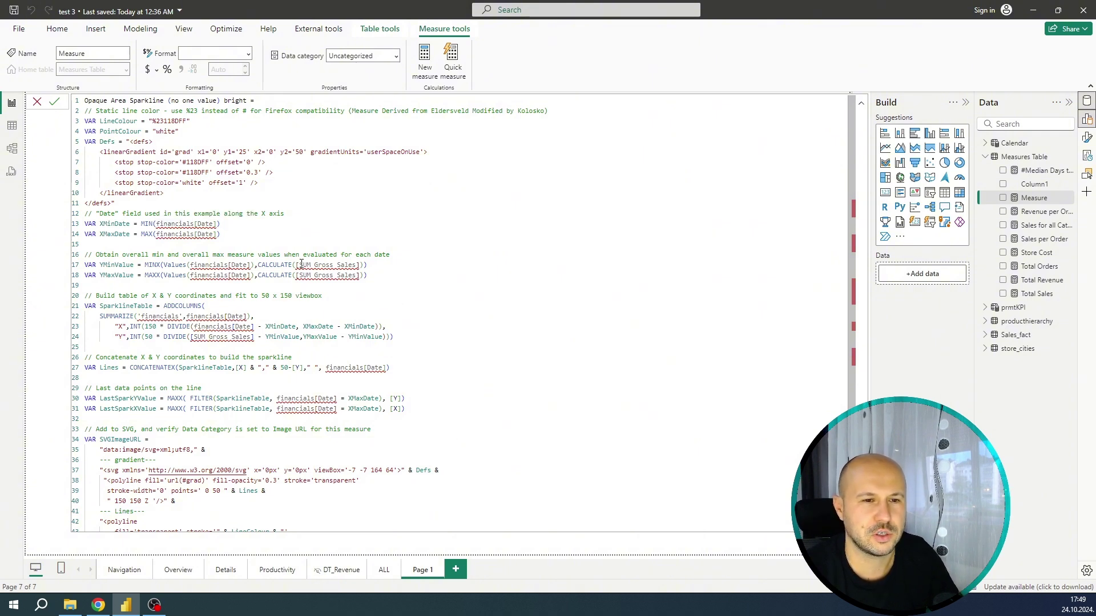
{"action": "mouse_move", "coordinate": [175, 231]}
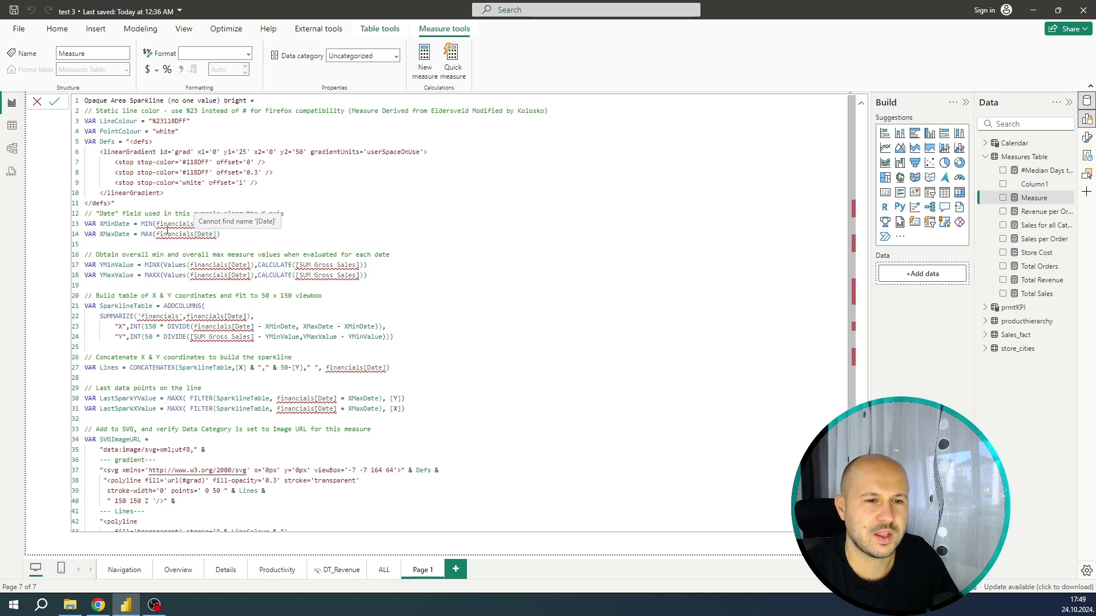
{"action": "mouse_move", "coordinate": [315, 264]}
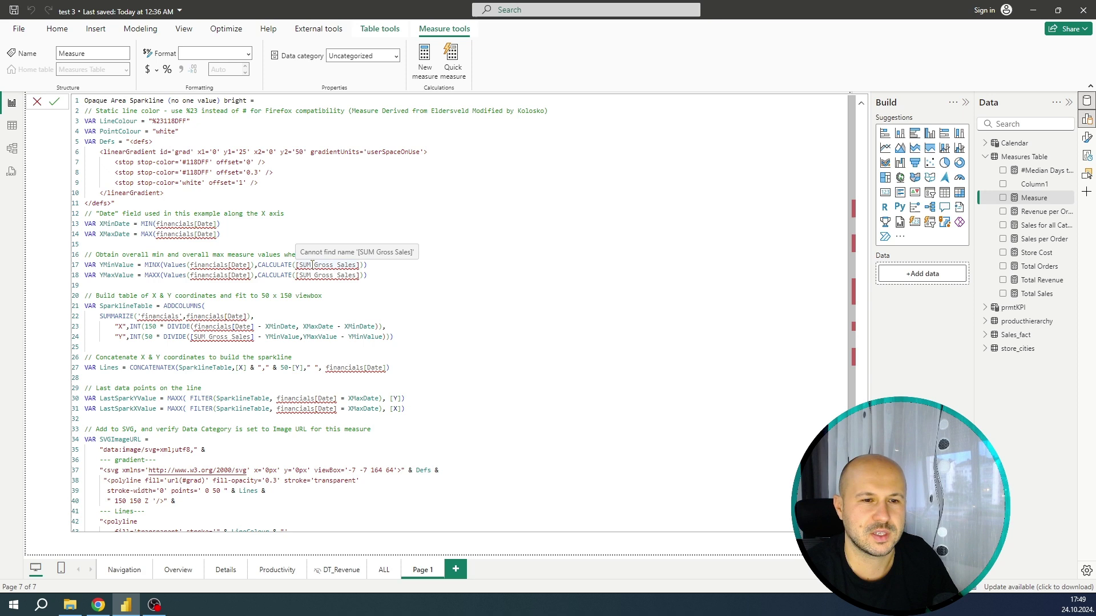
{"action": "left_click_drag", "start_coordinate": [217, 226], "coordinate": [157, 224]}
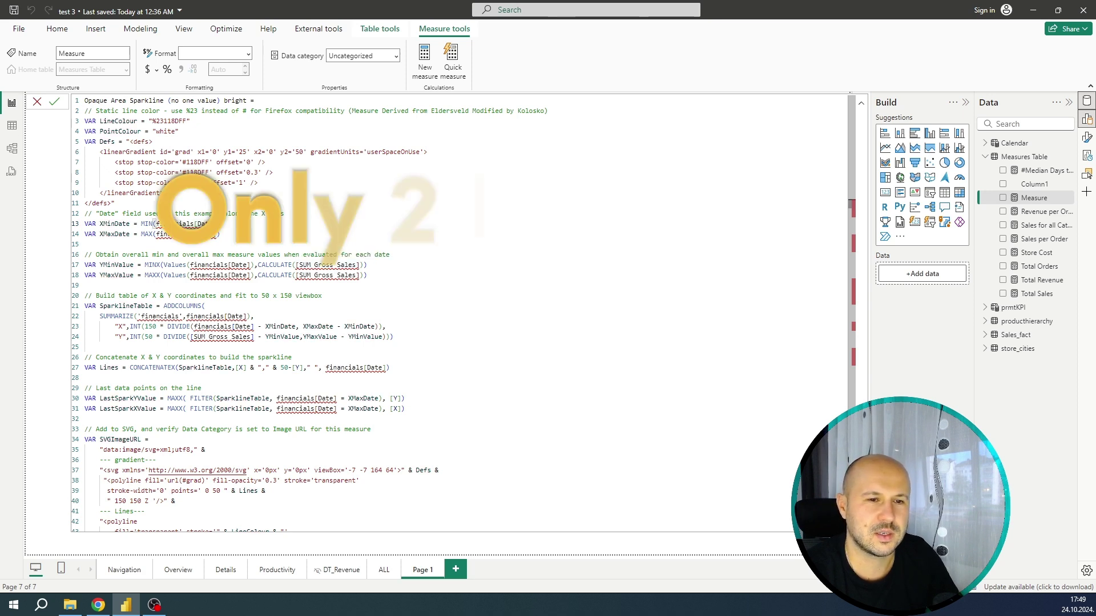
Replace financials[Date] with 'Calendar'[Date] on line 13, then paste it over lines 14, 17 and 23.
{"action": "mouse_move", "coordinate": [157, 225]}
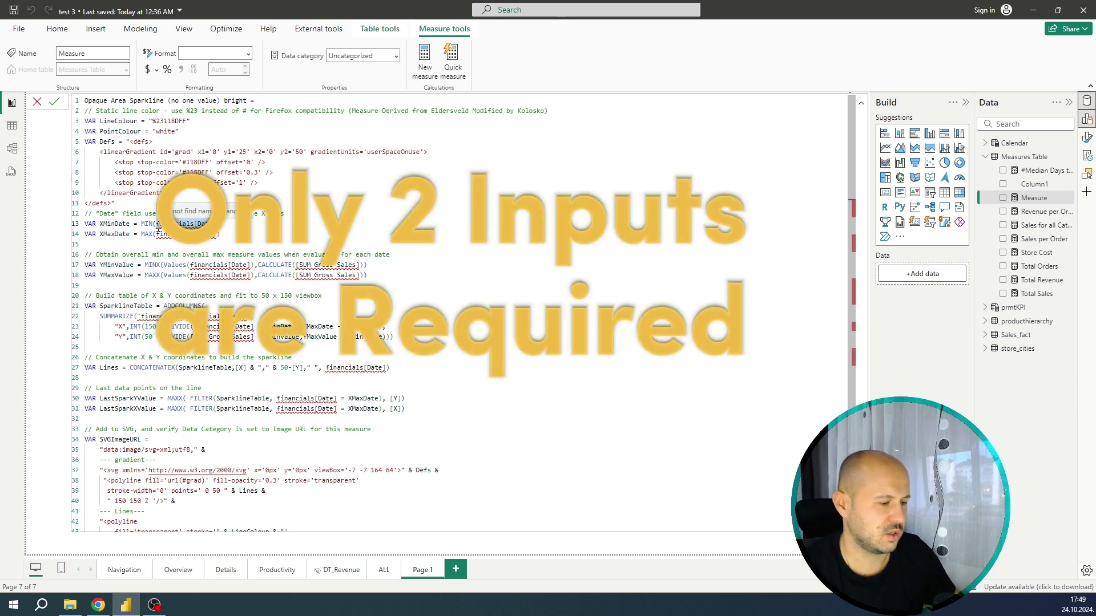
{"action": "type", "text": "date"}
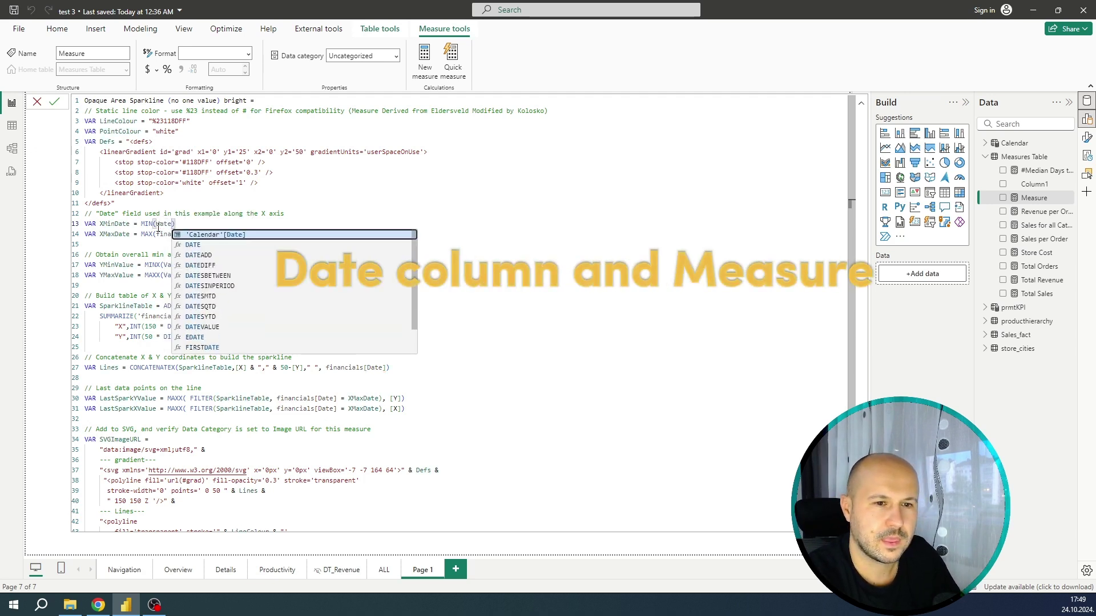
{"action": "key", "text": "Tab"}
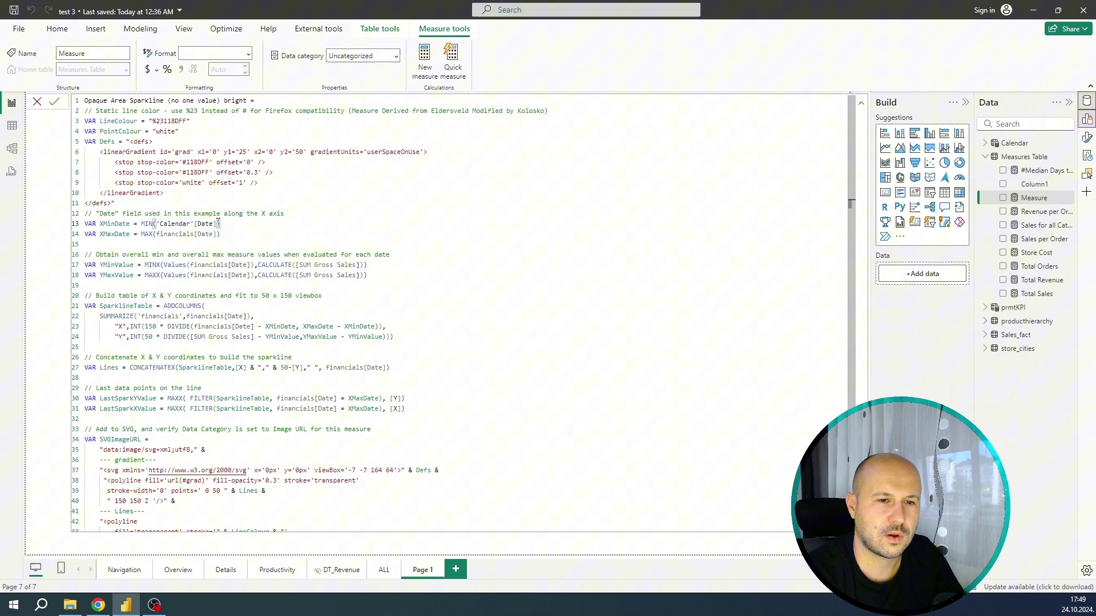
{"action": "left_click_drag", "start_coordinate": [218, 224], "coordinate": [157, 227]}
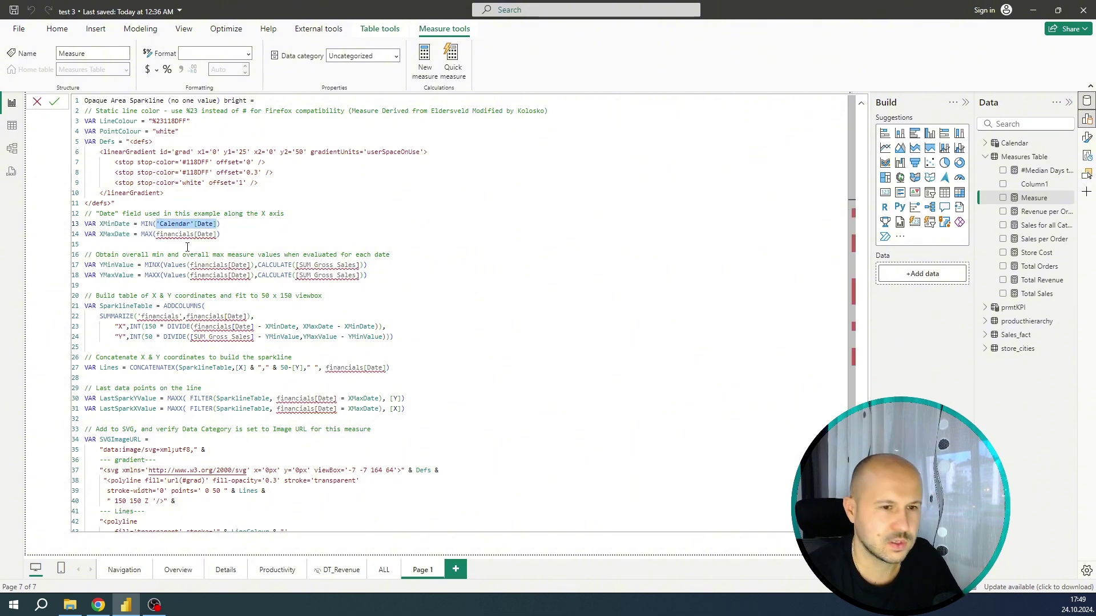
{"action": "key", "text": "ctrl+c"}
{"action": "left_click_drag", "start_coordinate": [219, 235], "coordinate": [156, 235]}
{"action": "key", "text": "ctrl+v"}
{"action": "left_click_drag", "start_coordinate": [252, 265], "coordinate": [193, 275]}
{"action": "key", "text": "ctrl+v"}
{"action": "key", "text": "ctrl+v"}
{"action": "left_click_drag", "start_coordinate": [255, 326], "coordinate": [178, 316]}
Swap the remaining financials[Date] references for 'Calendar'[Date] and add line 18's missing closing parenthesis.
{"action": "key", "text": "ctrl+v"}
{"action": "double_click", "coordinate": [167, 317]}
{"action": "type", "text": "Calendar"}
{"action": "key", "text": "ctrl+v"}
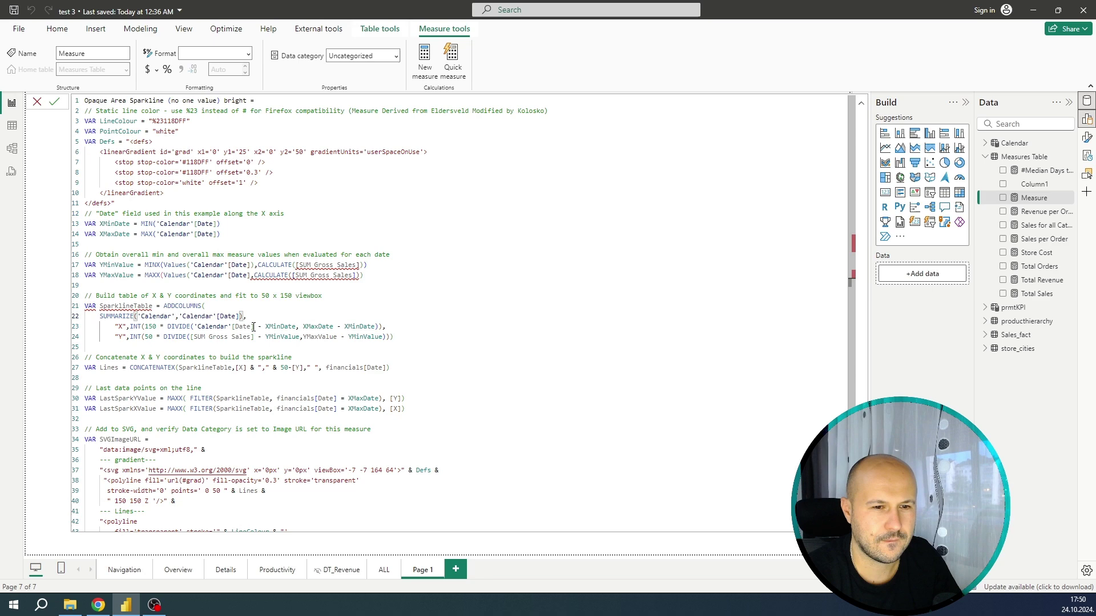
{"action": "key", "text": "ctrl+v"}
{"action": "left_click_drag", "start_coordinate": [386, 367], "coordinate": [277, 408]}
{"action": "key", "text": "ctrl+v"}
{"action": "key", "text": "ctrl+v"}
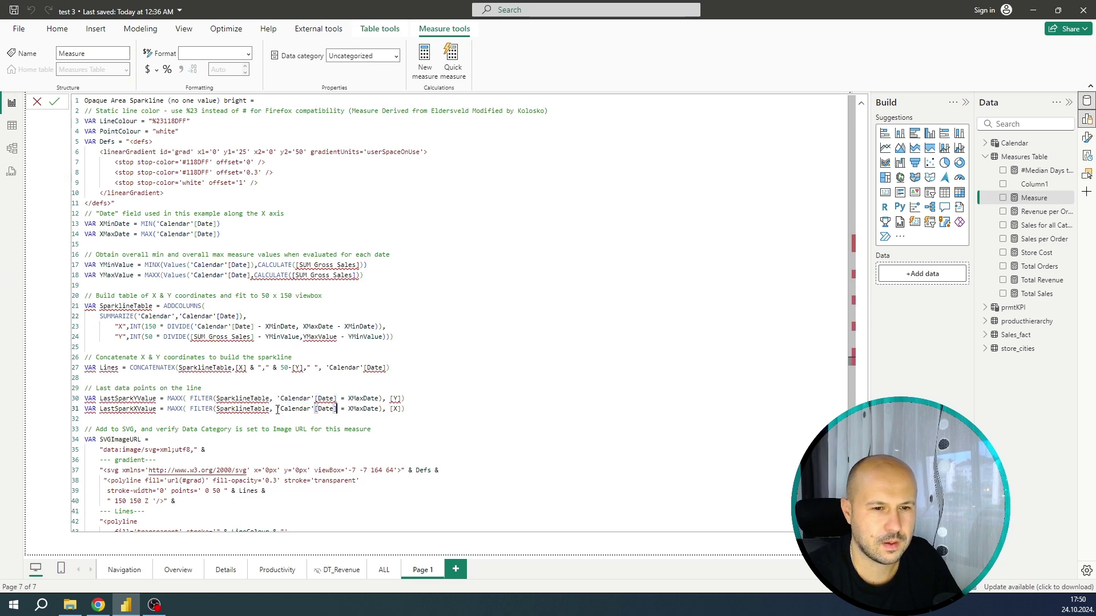
{"action": "left_click", "coordinate": [250, 275]}
{"action": "type", "text": ")"}
{"action": "scroll", "coordinate": [317, 309], "scroll_direction": "down", "scroll_amount": 2}
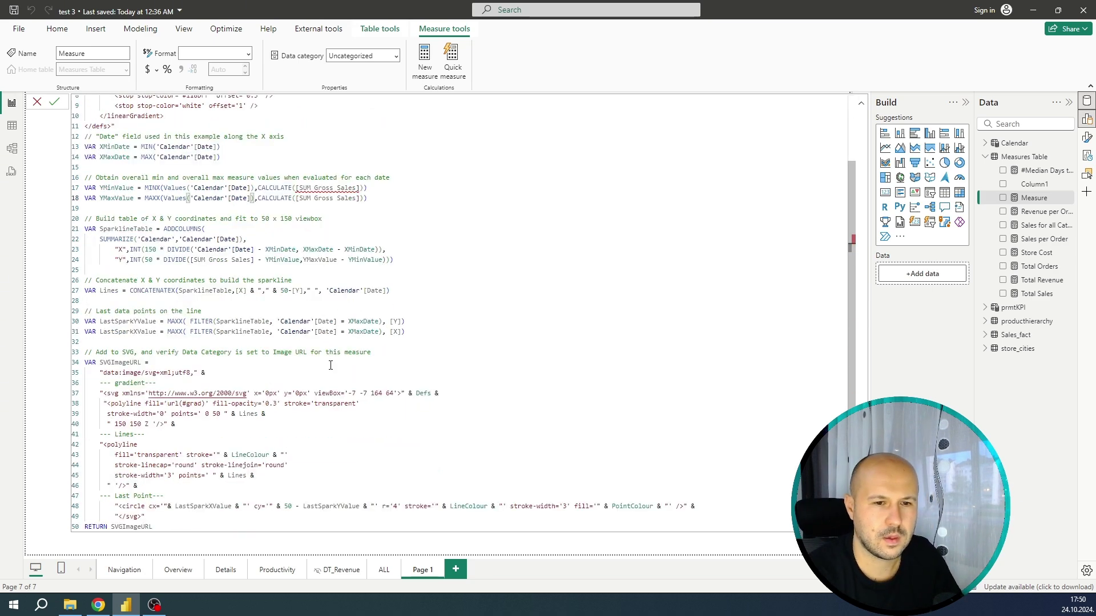
{"action": "scroll", "coordinate": [318, 309], "scroll_direction": "up", "scroll_amount": 2}
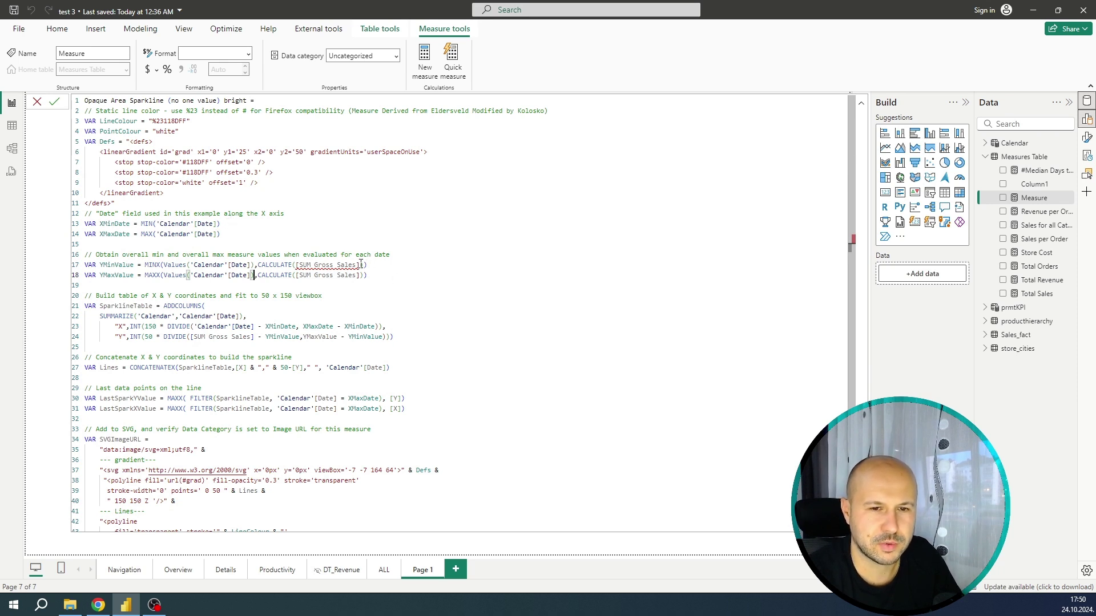
Replace [SUM Gross Sales] with [Total Revenue] on lines 17, 18 and 24, then commit the measure.
{"action": "left_click_drag", "start_coordinate": [360, 264], "coordinate": [297, 269]}
{"action": "type", "text": "tota"}
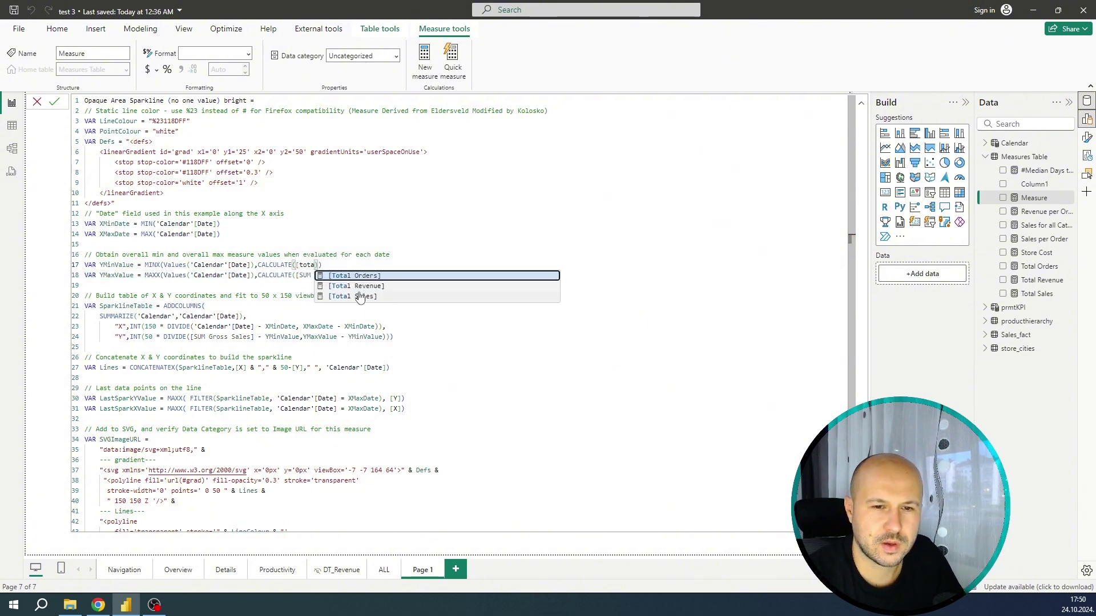
{"action": "left_click", "coordinate": [357, 287]}
{"action": "left_click_drag", "start_coordinate": [354, 266], "coordinate": [298, 276]}
{"action": "key", "text": "ctrl+c"}
{"action": "key", "text": "ctrl+v"}
{"action": "left_click_drag", "start_coordinate": [254, 337], "coordinate": [194, 337]}
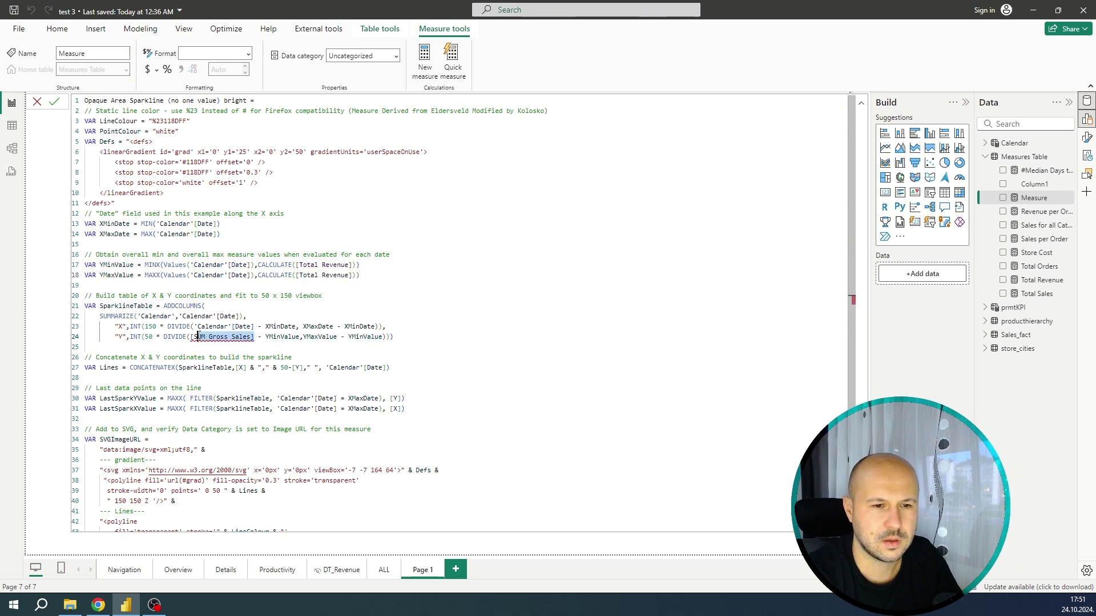
{"action": "key", "text": "ctrl+v"}
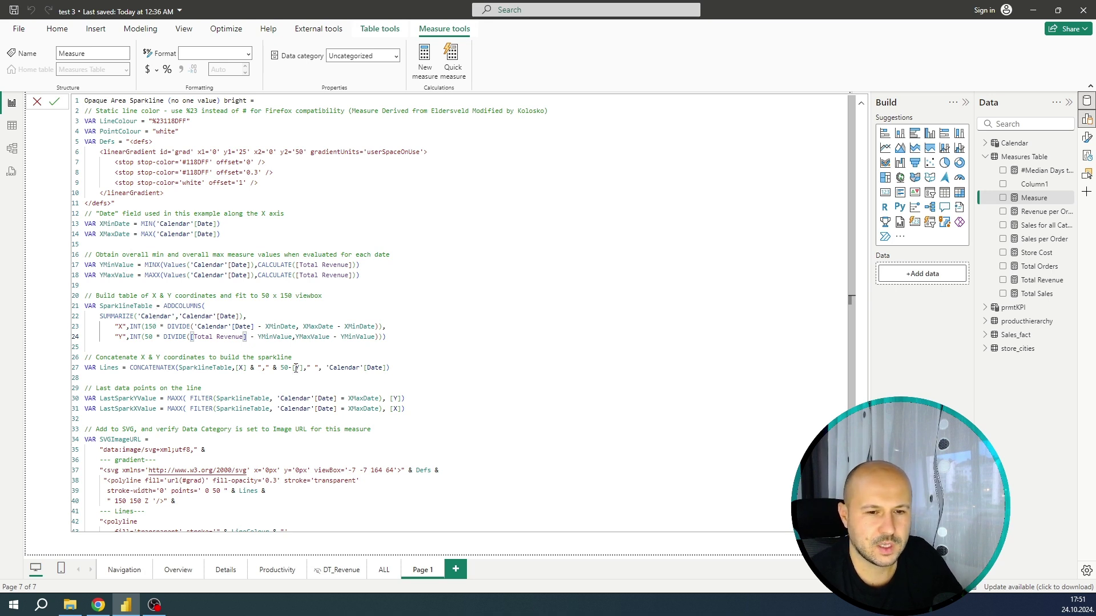
{"action": "scroll", "coordinate": [295, 368], "scroll_direction": "down", "scroll_amount": 3}
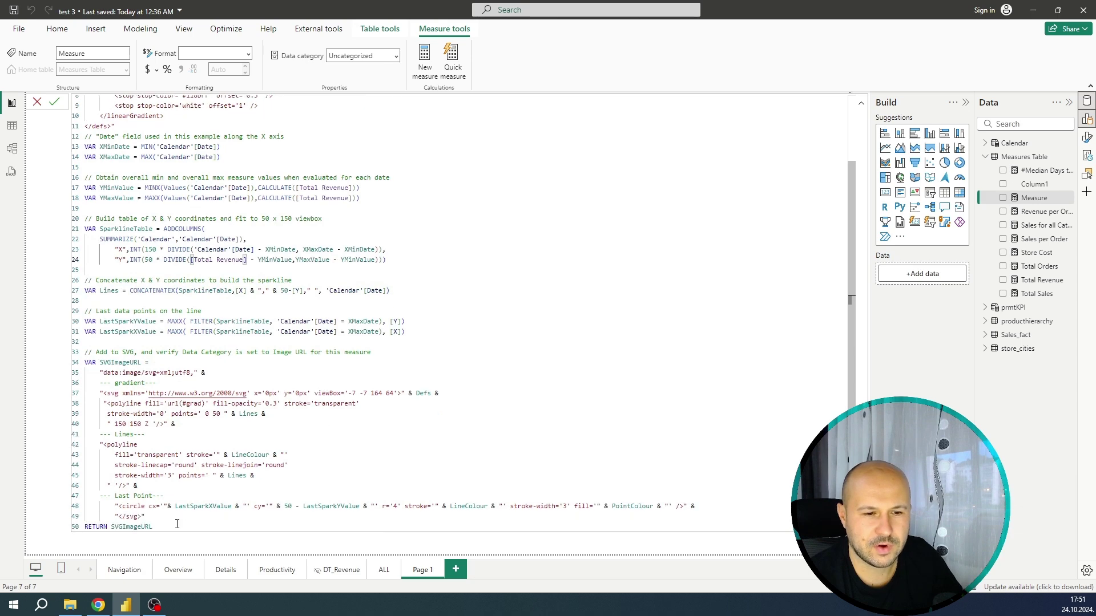
{"action": "double_click", "coordinate": [177, 523]}
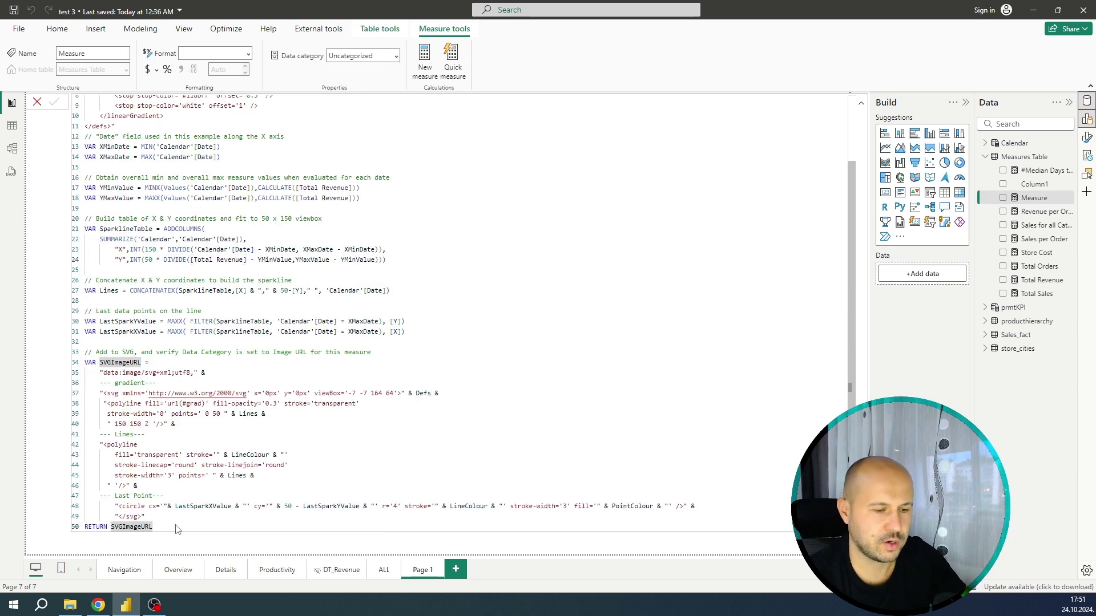
{"action": "key", "text": "Return"}
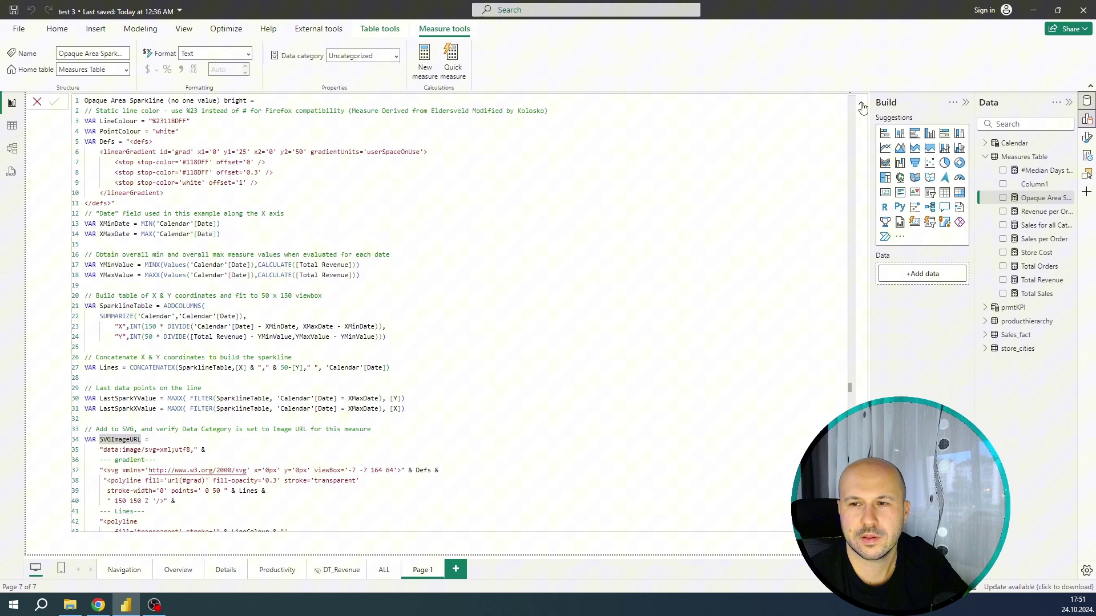
Drag Total Revenue from the Data pane onto the canvas and turn it into a Card (new) visual.
{"action": "left_click", "coordinate": [862, 107]}
{"action": "left_click", "coordinate": [1006, 126]}
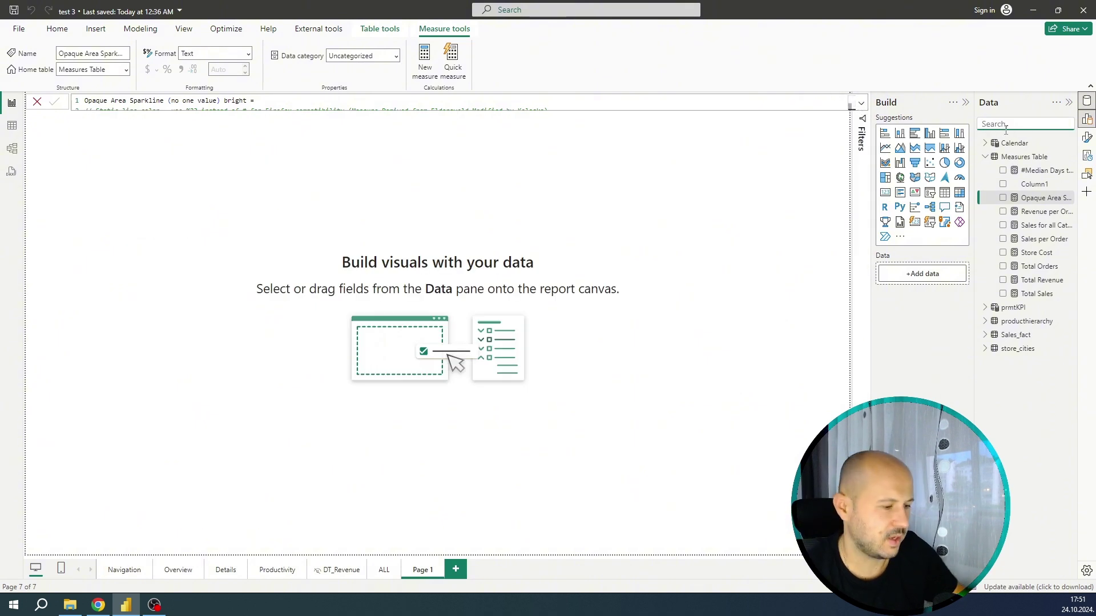
{"action": "type", "text": "total"}
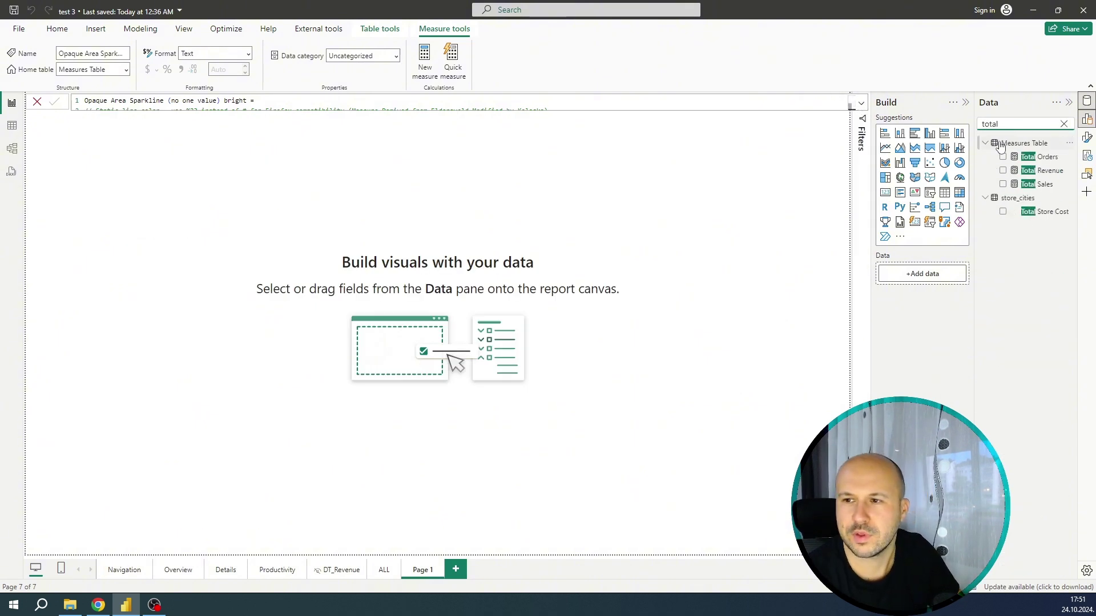
{"action": "left_click_drag", "start_coordinate": [1041, 170], "coordinate": [450, 244]}
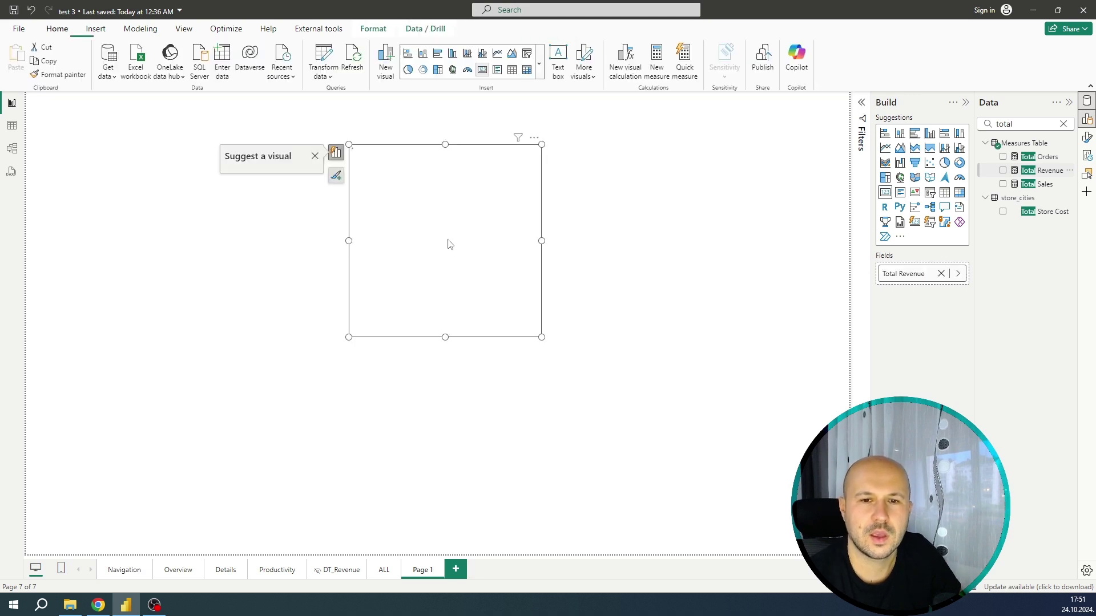
{"action": "left_click", "coordinate": [539, 65]}
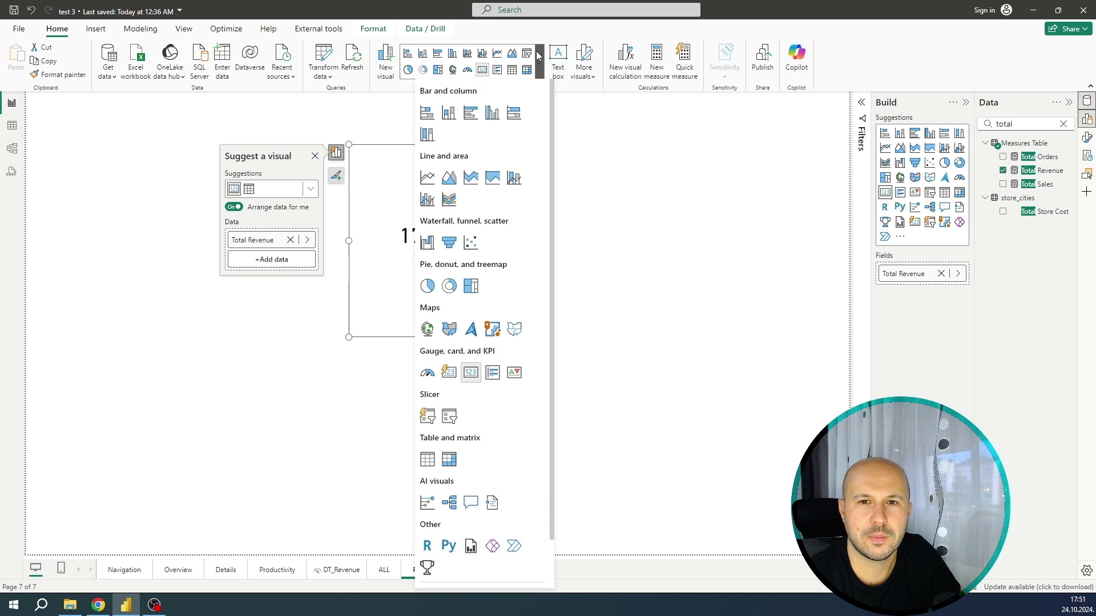
{"action": "left_click", "coordinate": [449, 372]}
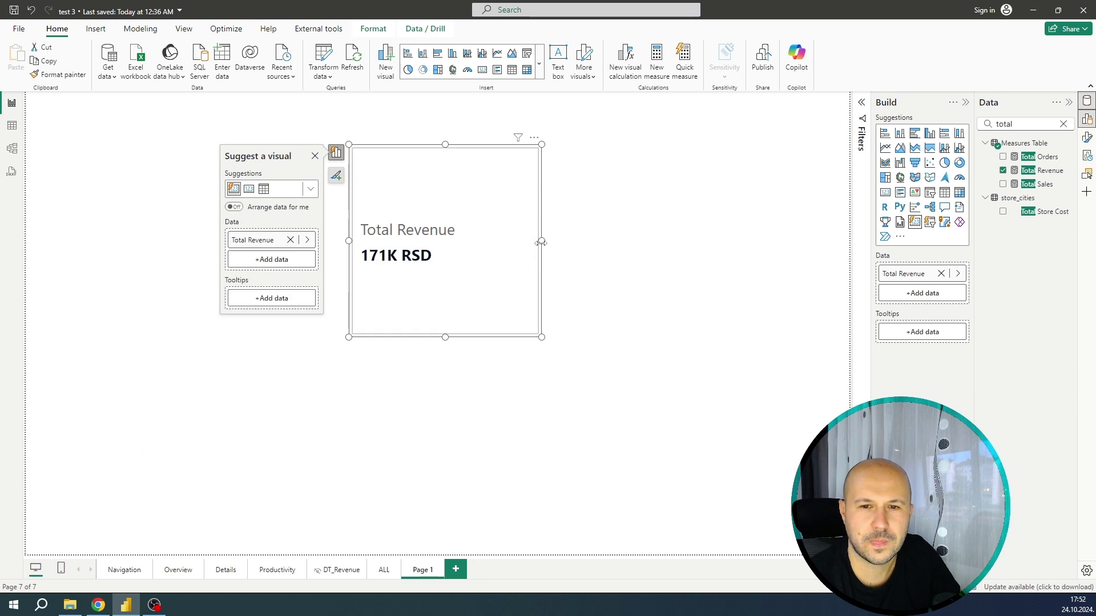
Widen the Total Revenue card and switch on its image in the Format pane.
{"action": "left_click_drag", "start_coordinate": [541, 241], "coordinate": [633, 239]}
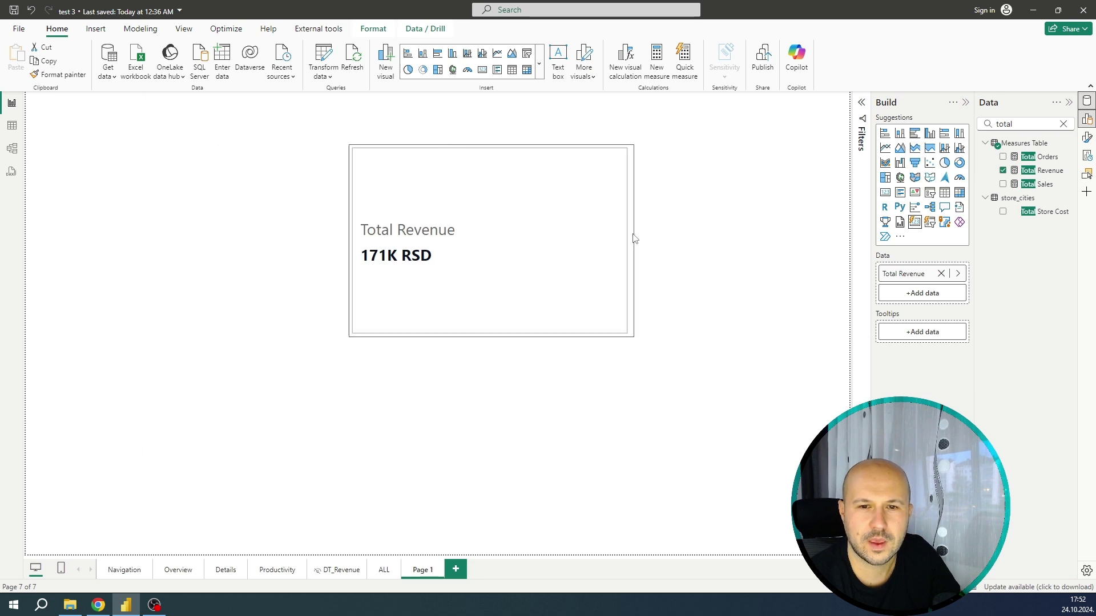
{"action": "left_click", "coordinate": [1088, 138]}
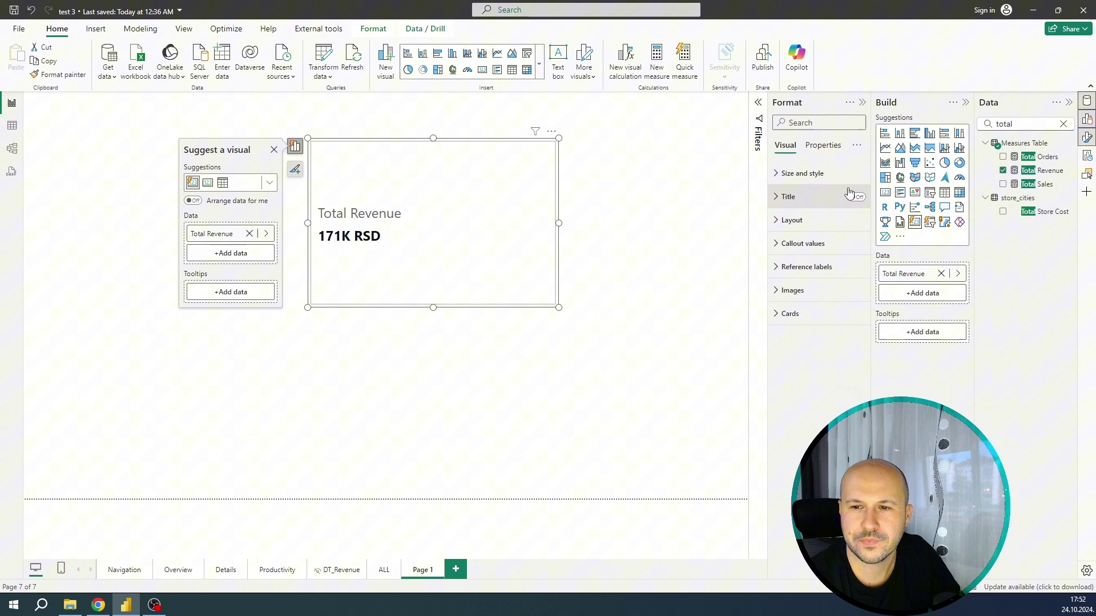
{"action": "left_click", "coordinate": [795, 291]}
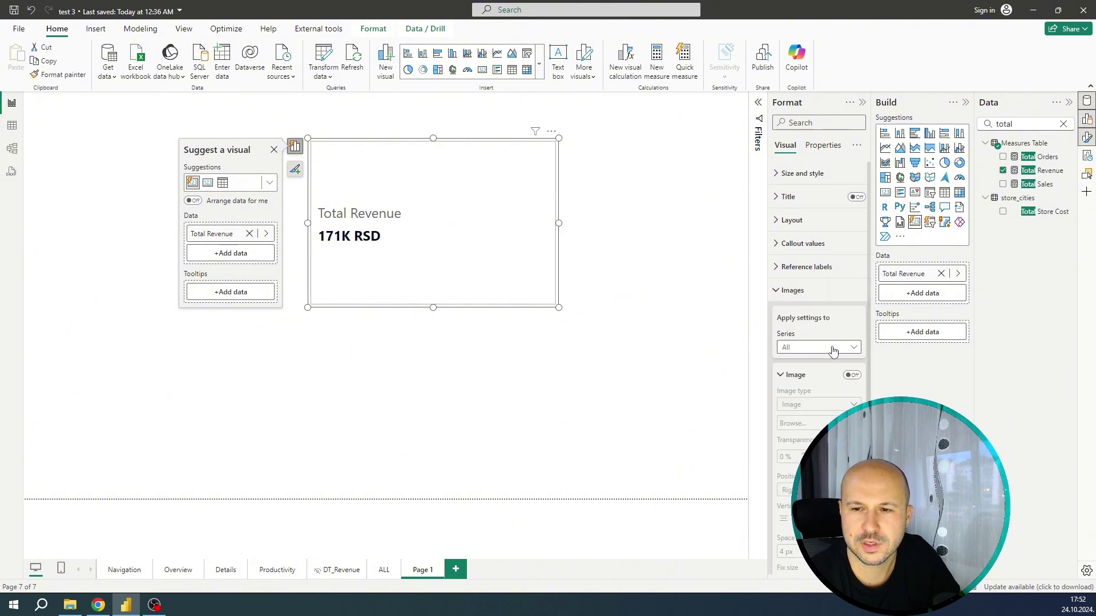
{"action": "left_click", "coordinate": [851, 375]}
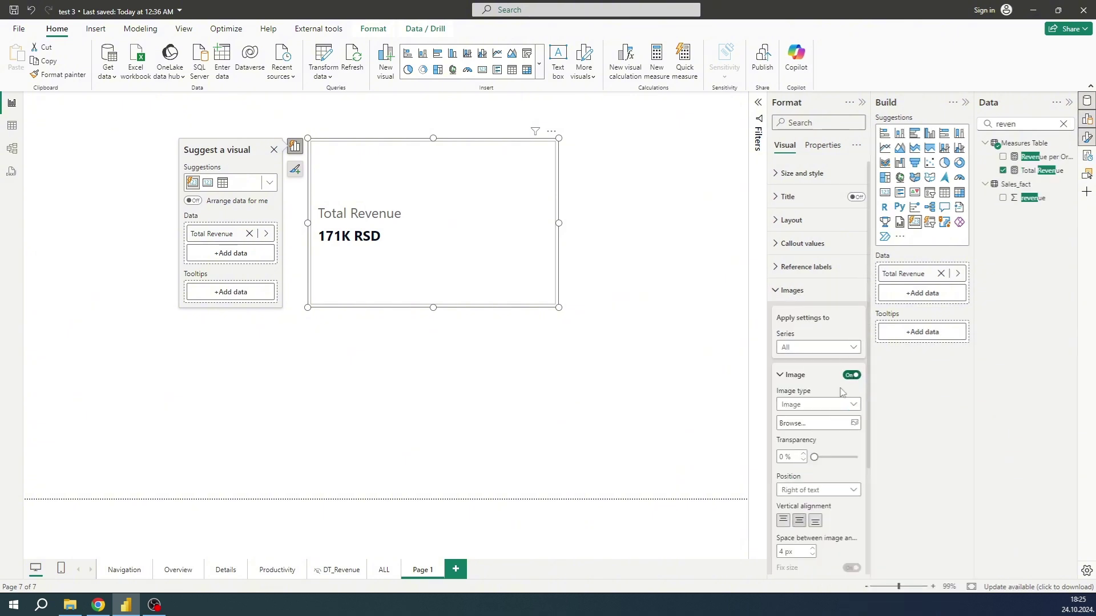
{"action": "scroll", "coordinate": [840, 383], "scroll_direction": "down", "scroll_amount": 2}
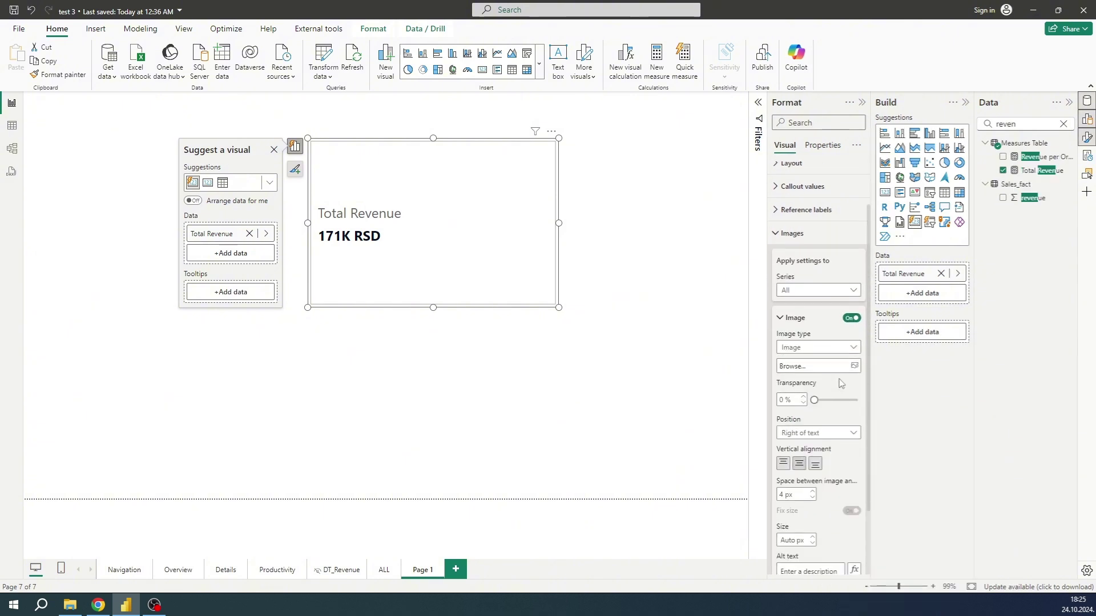
Set the card image to an Image URL driven by the Opaque Area Sparkline measure, and select the image size field.
{"action": "left_click", "coordinate": [835, 349]}
{"action": "left_click", "coordinate": [820, 376]}
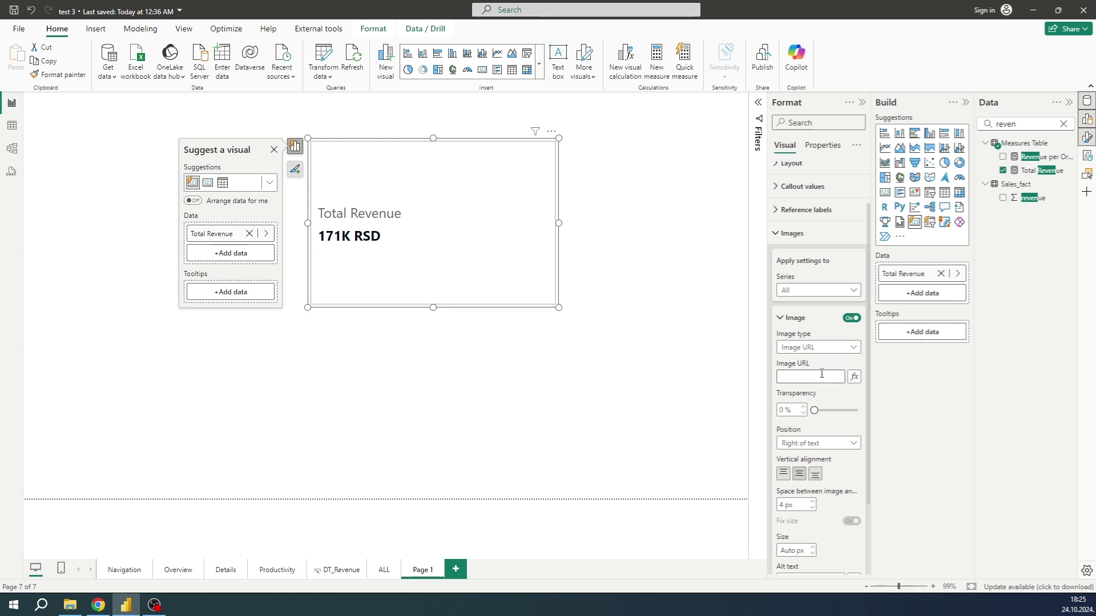
{"action": "left_click", "coordinate": [853, 376]}
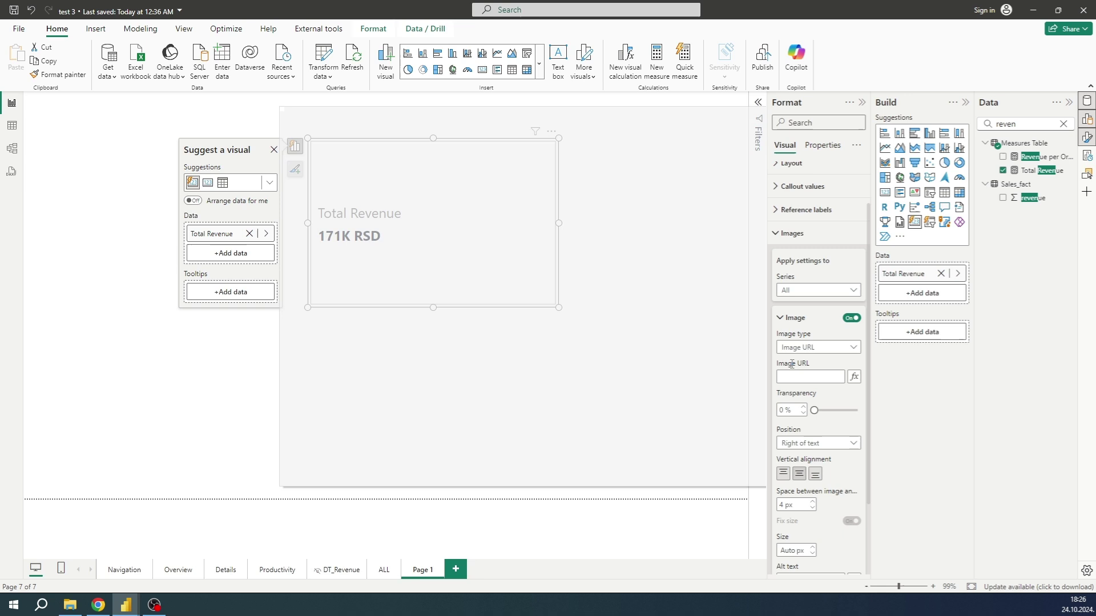
{"action": "left_click", "coordinate": [431, 225]}
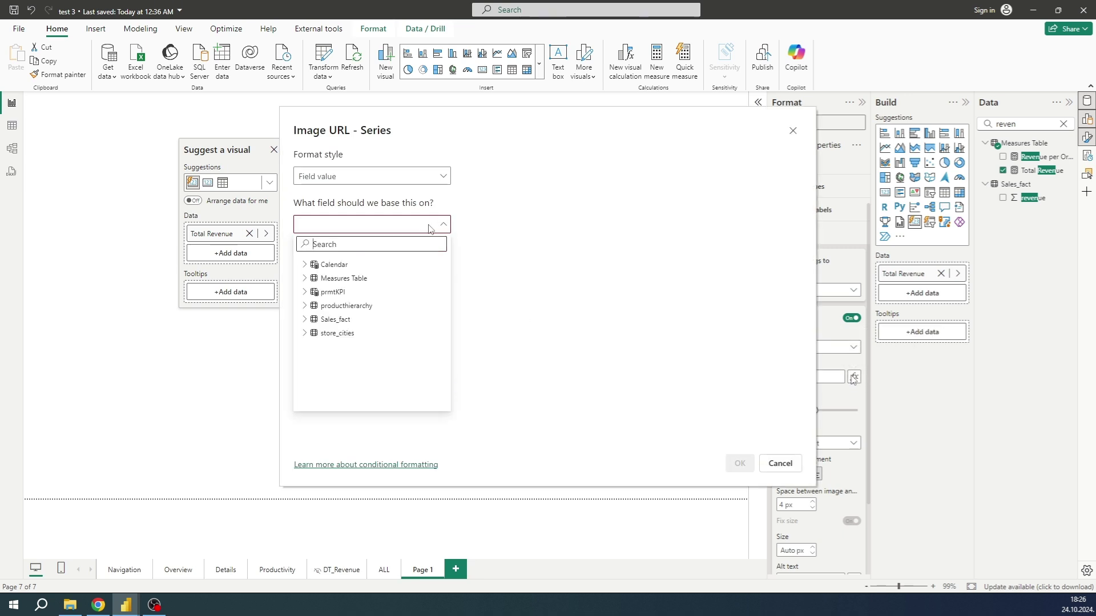
{"action": "type", "text": "opp"}
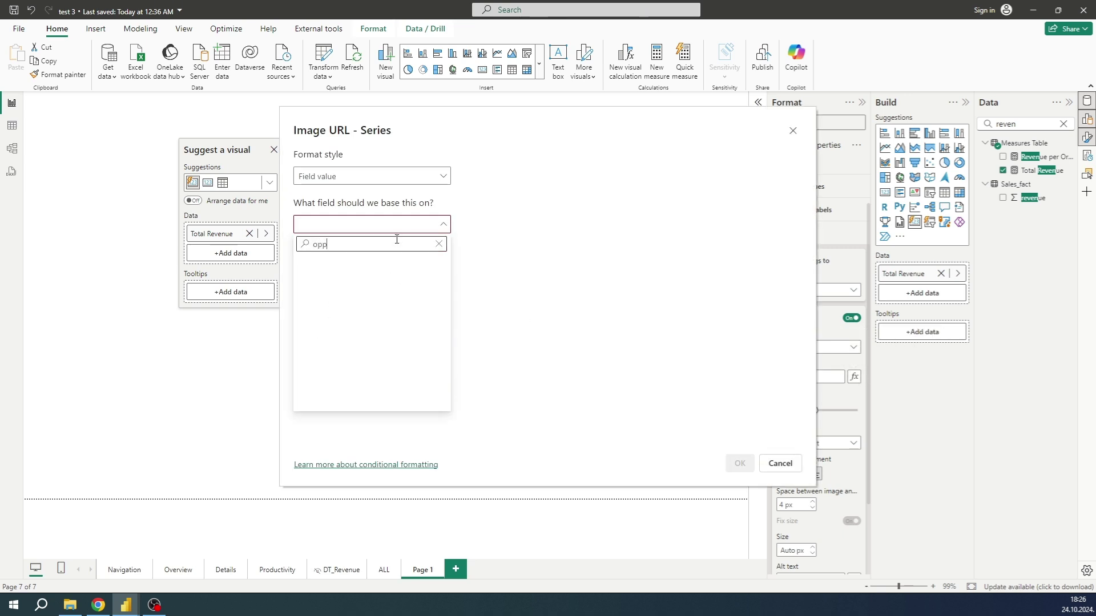
{"action": "left_click", "coordinate": [370, 279]}
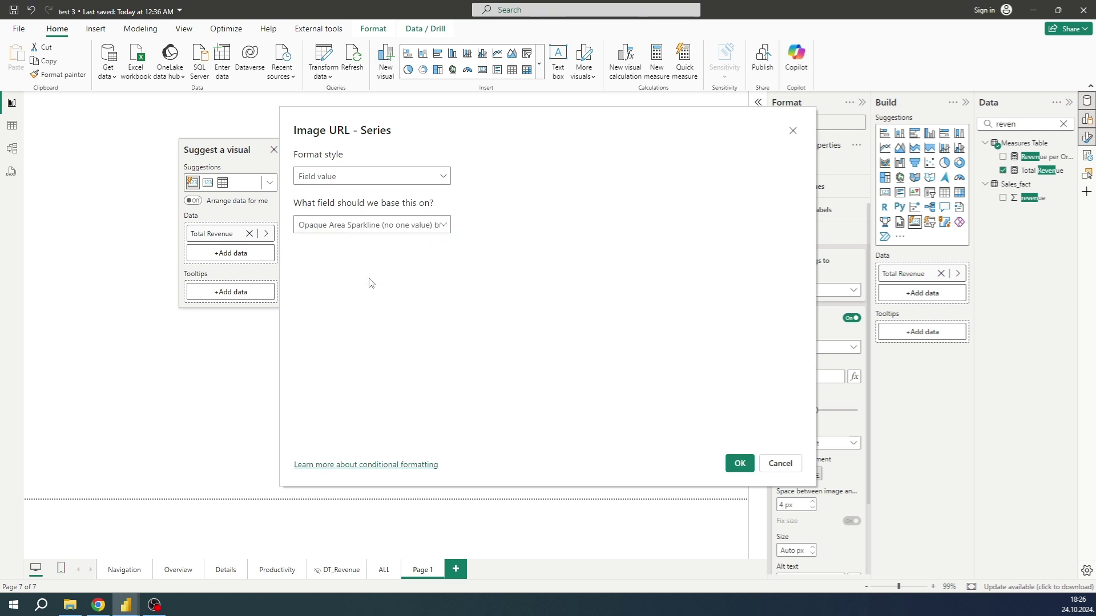
{"action": "left_click", "coordinate": [738, 463]}
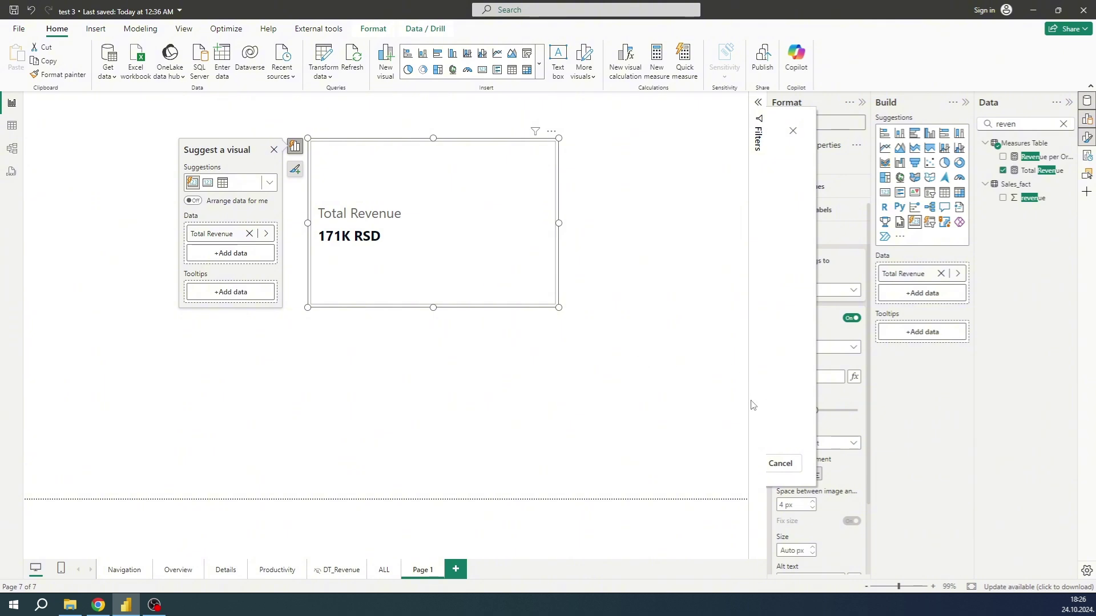
{"action": "scroll", "coordinate": [819, 465], "scroll_direction": "down", "scroll_amount": 1}
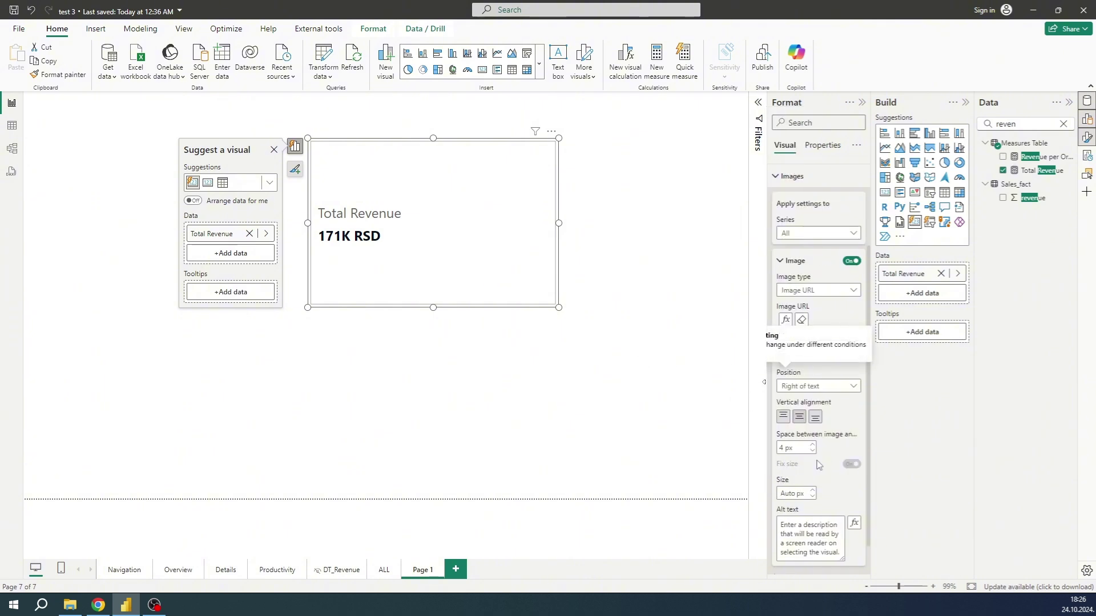
{"action": "scroll", "coordinate": [799, 460], "scroll_direction": "down", "scroll_amount": 1}
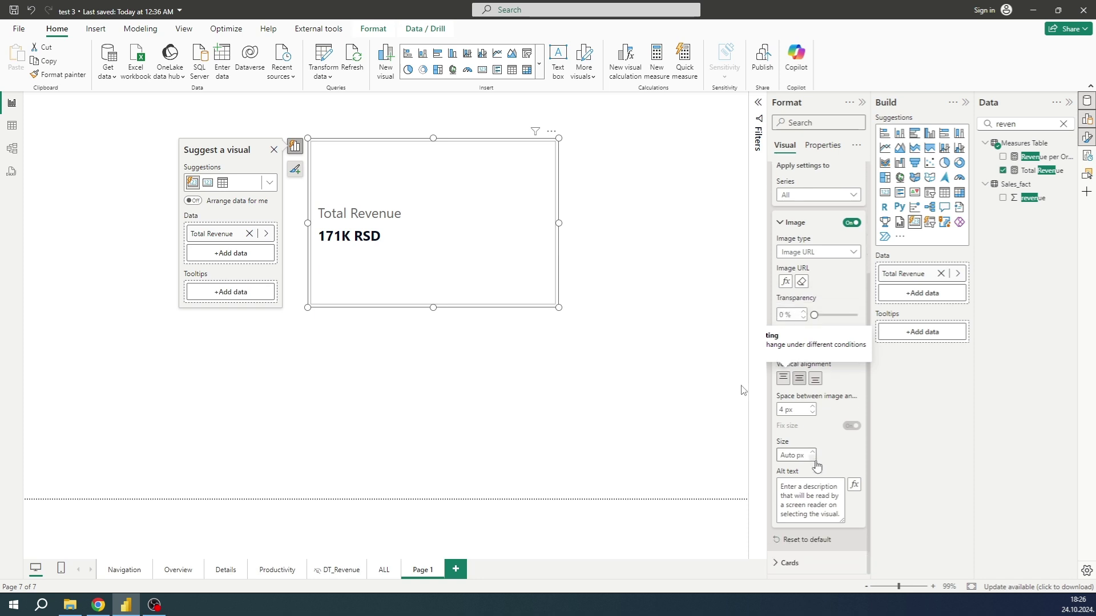
{"action": "left_click", "coordinate": [787, 455]}
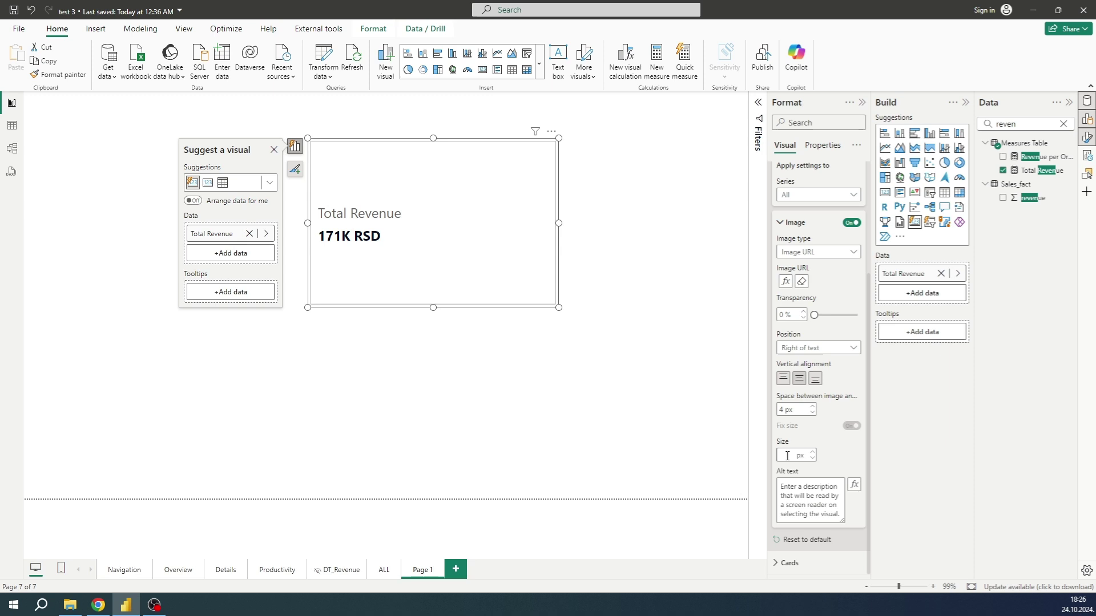
Set the image size to 200 px, then widen the card and reduce its height.
{"action": "type", "text": "200"}
{"action": "left_click", "coordinate": [593, 238]}
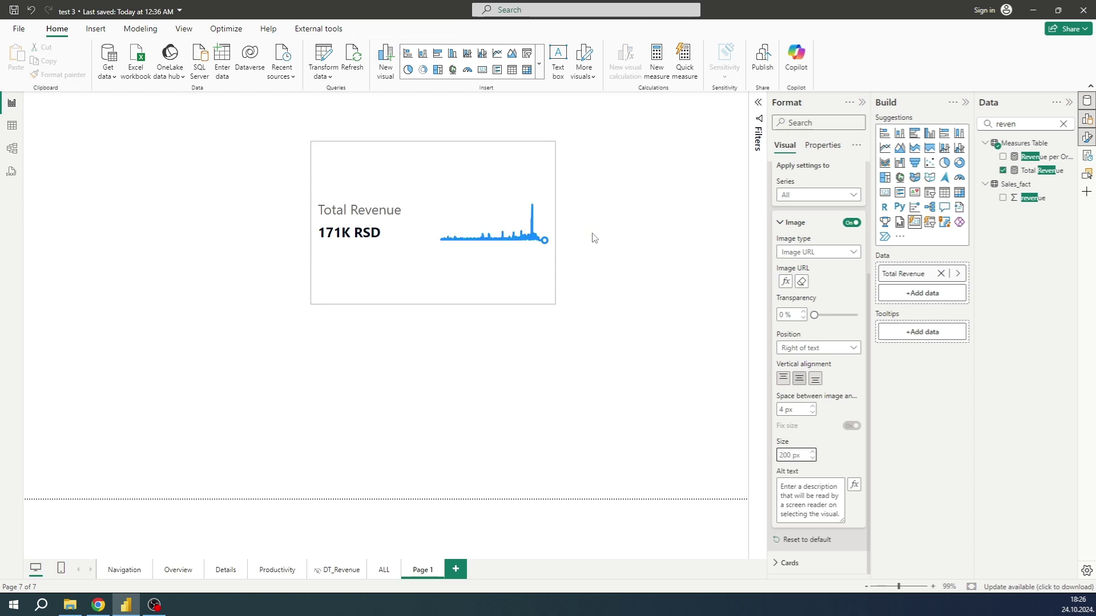
{"action": "left_click", "coordinate": [536, 249]}
{"action": "left_click_drag", "start_coordinate": [557, 224], "coordinate": [578, 236]}
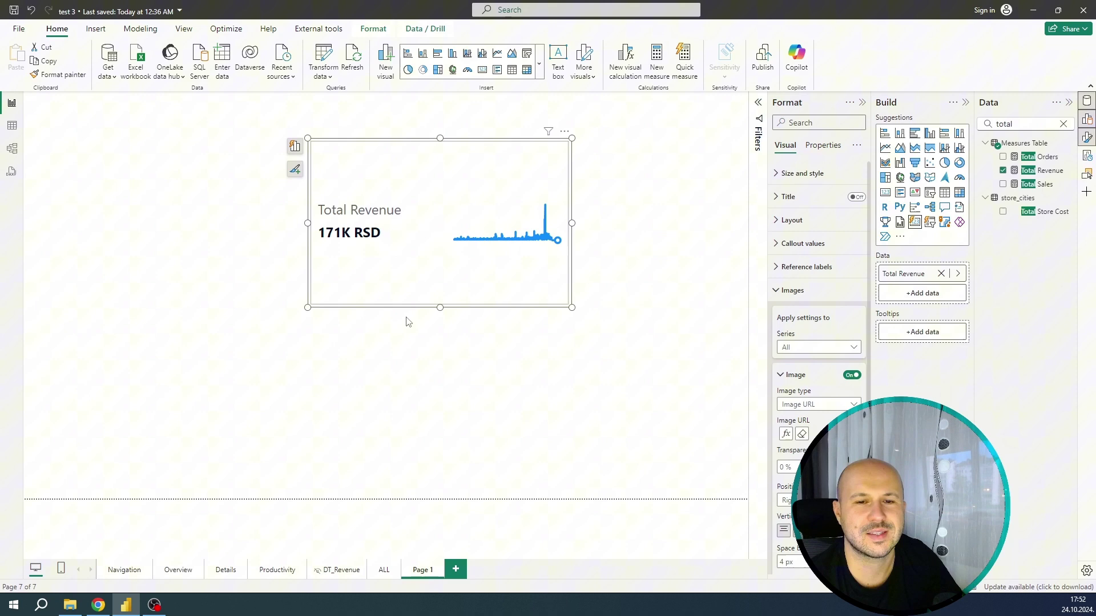
{"action": "left_click_drag", "start_coordinate": [440, 307], "coordinate": [440, 262]}
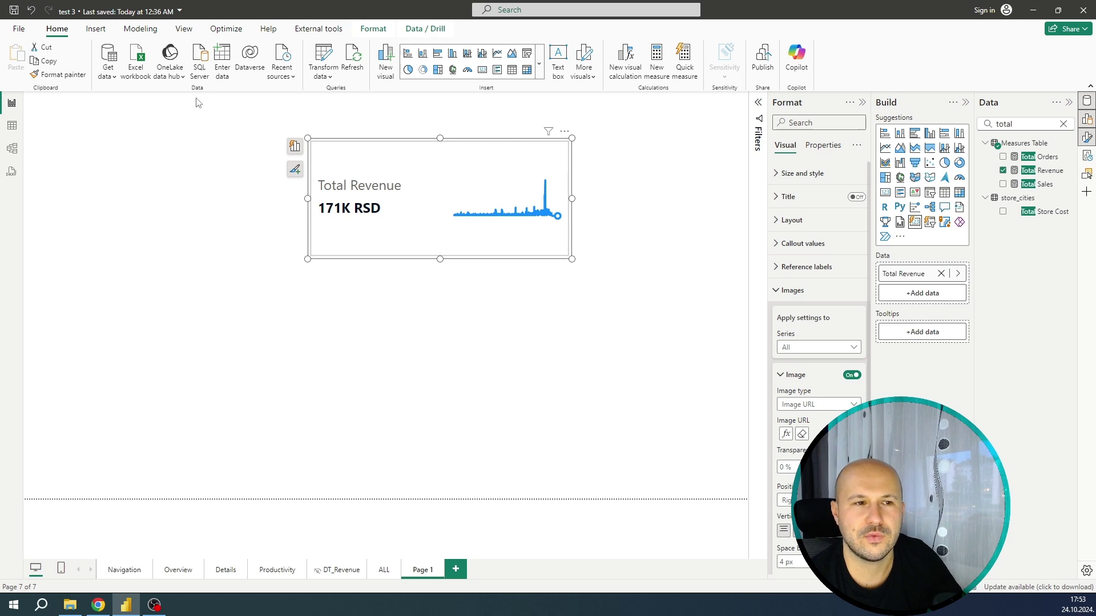
In Table view, show the Calendar table and inspect the Year and Month formula (Month Number, "/1/", Year).
{"action": "left_click", "coordinate": [14, 125]}
{"action": "left_click", "coordinate": [1003, 143]}
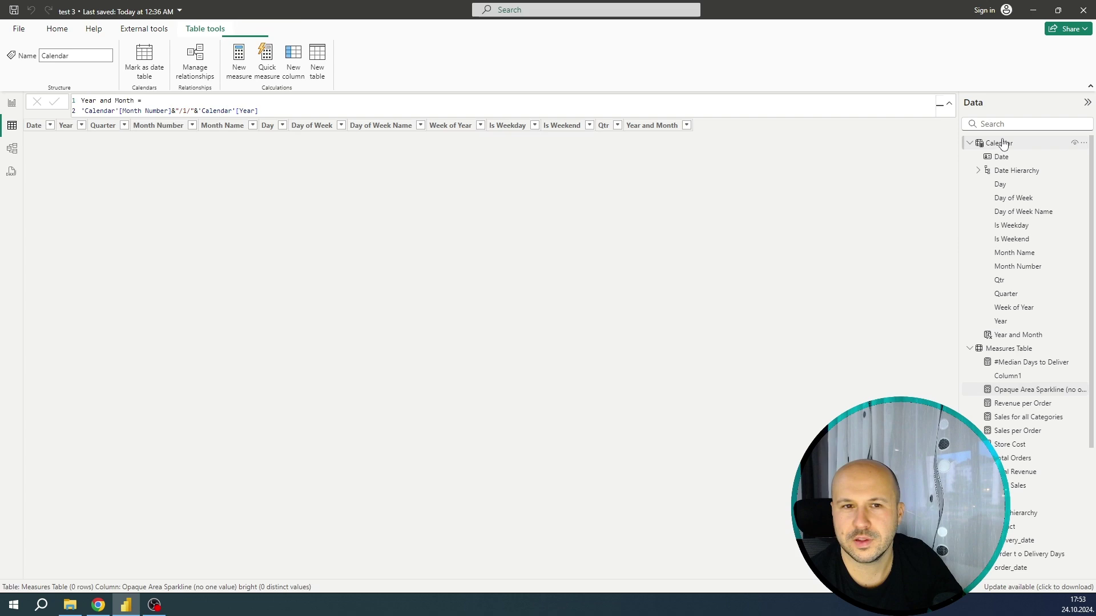
{"action": "left_click", "coordinate": [656, 280]}
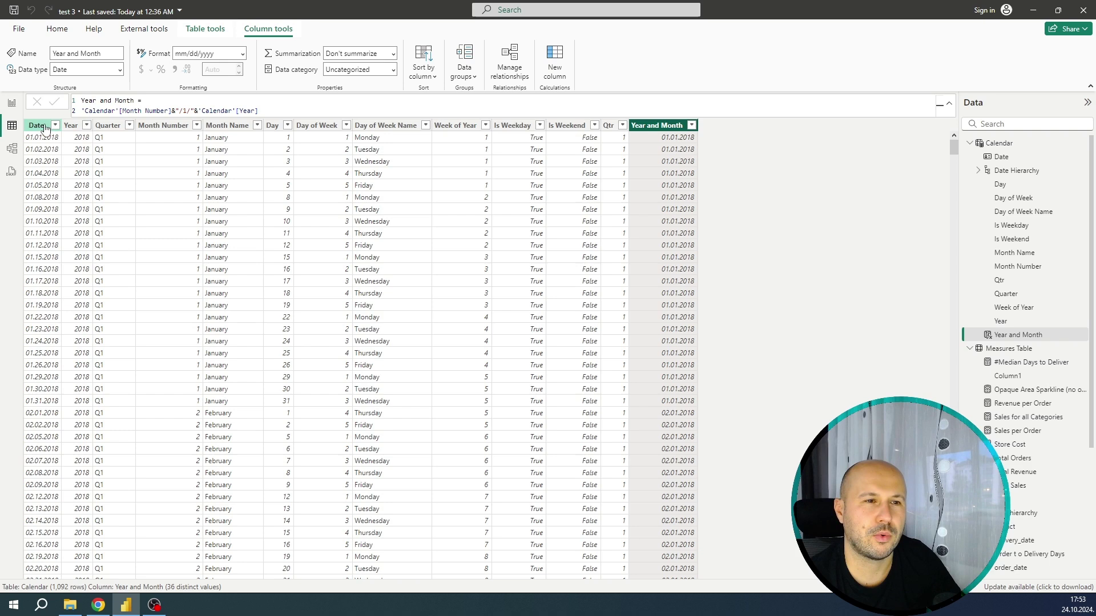
{"action": "left_click", "coordinate": [180, 109]}
{"action": "left_click_drag", "start_coordinate": [180, 109], "coordinate": [188, 109]}
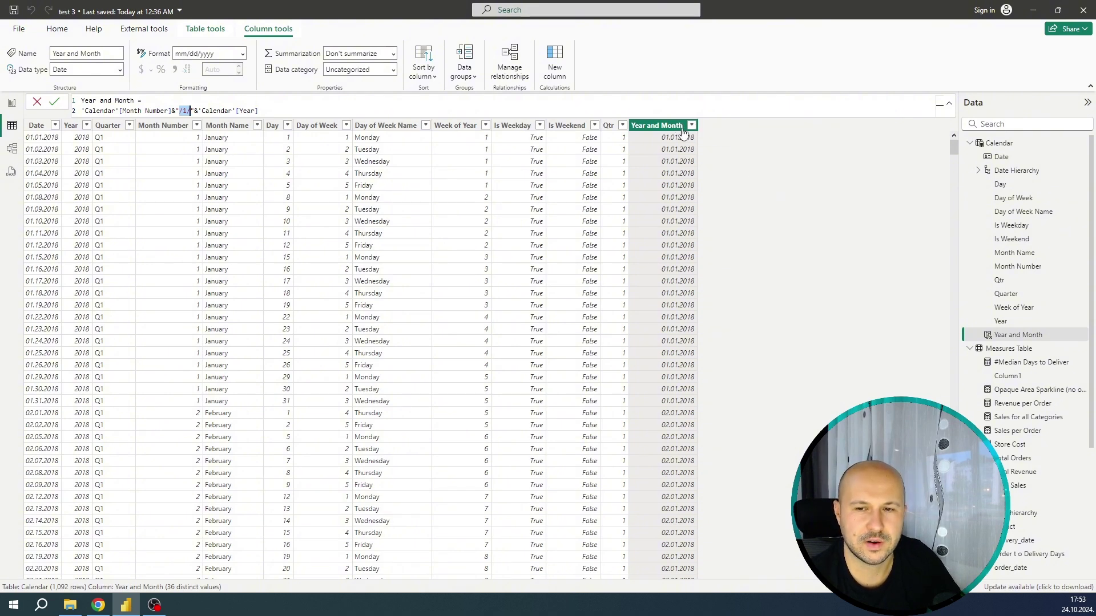
In Report view, find the Opaque Area Sparkline measure and expand its formula.
{"action": "left_click", "coordinate": [15, 102]}
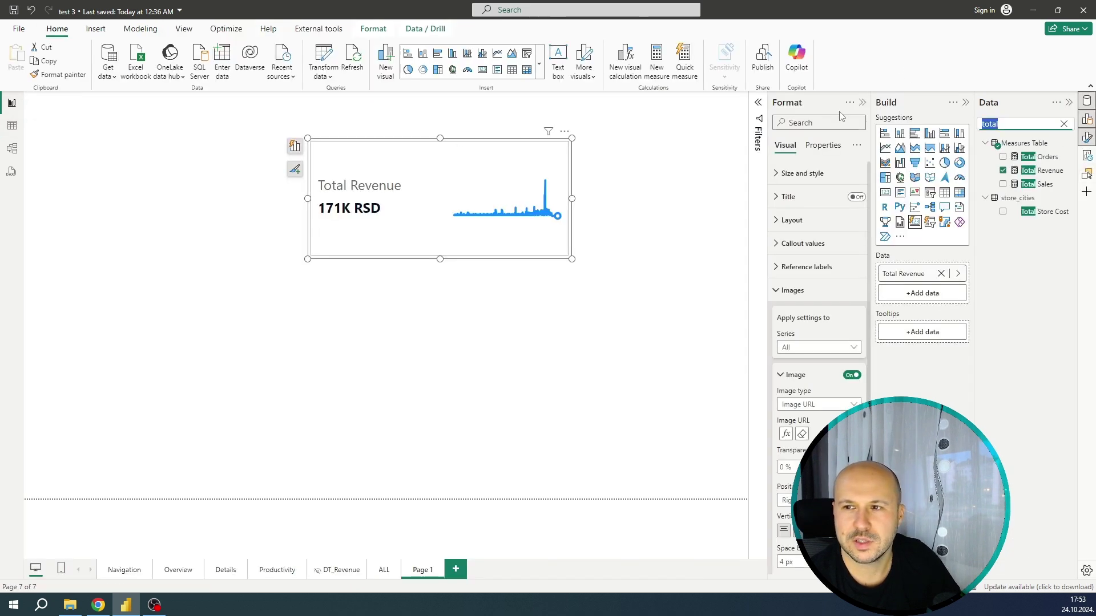
{"action": "type", "text": "op"}
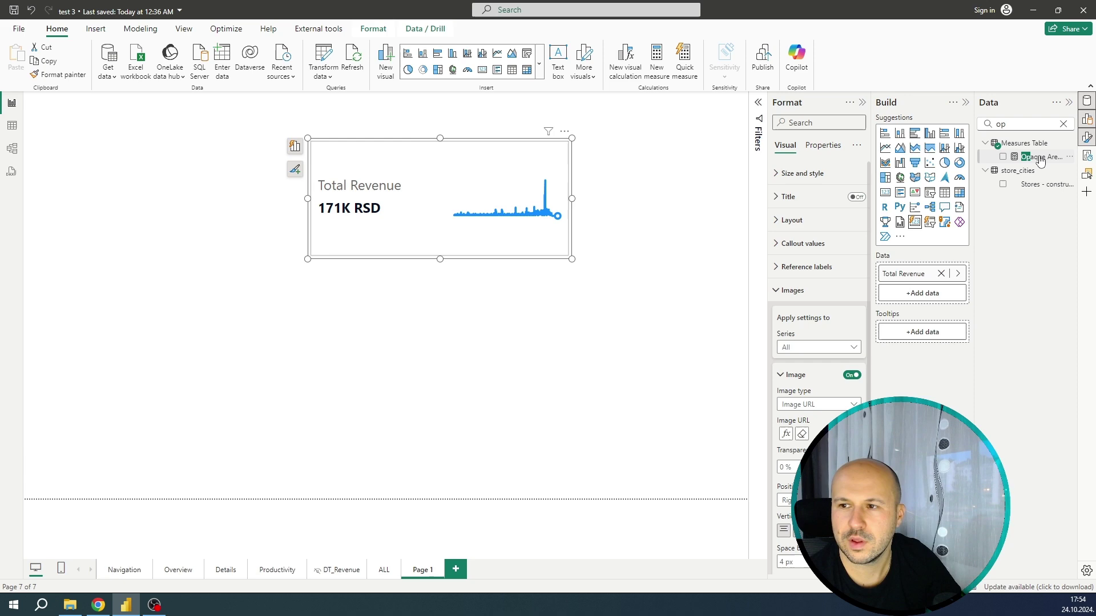
{"action": "left_click", "coordinate": [1036, 156]}
{"action": "left_click", "coordinate": [758, 103]}
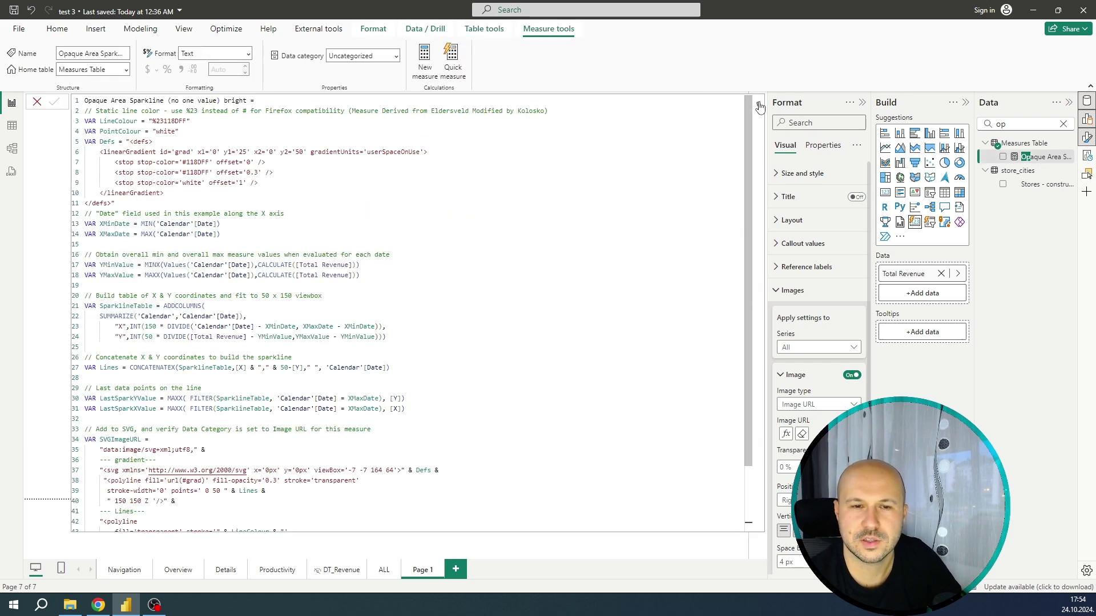
Change 'Calendar'[Date] to 'Calendar'[Year and Month] on lines 17 and 18.
{"action": "left_click", "coordinate": [250, 266]}
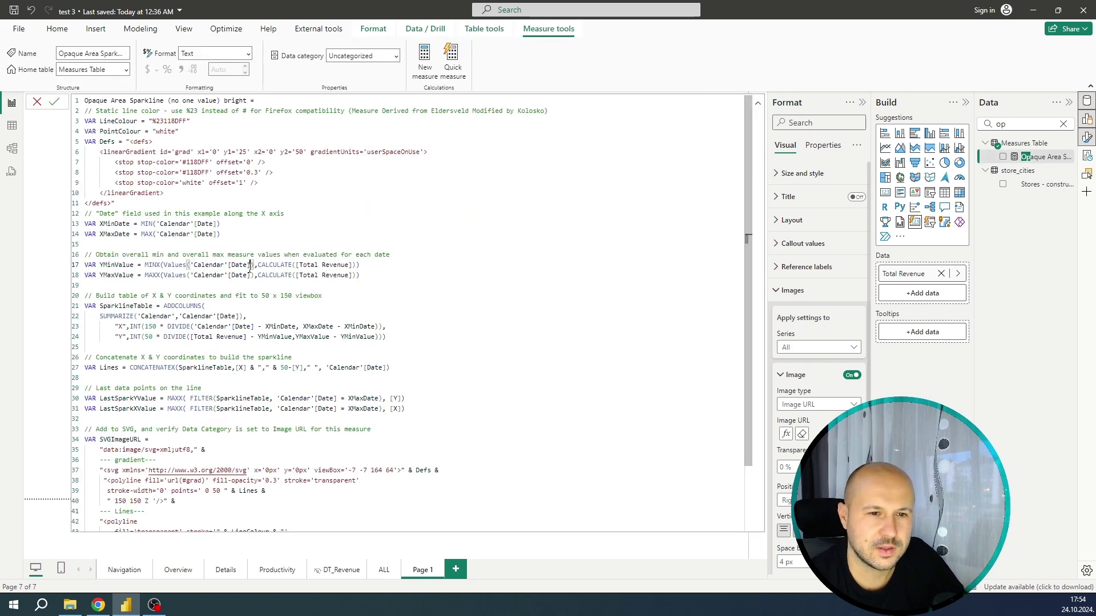
{"action": "key", "text": "BackSpace"}
{"action": "key", "text": "BackSpace"}
{"action": "key", "text": "BackSpace"}
{"action": "key", "text": "BackSpace"}
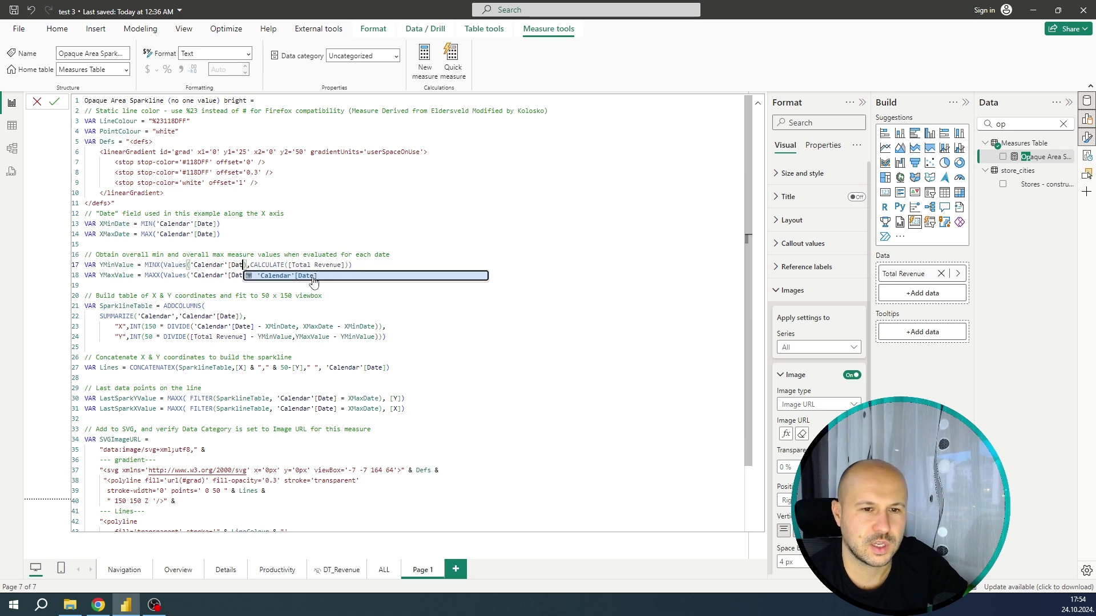
{"action": "key", "text": "BackSpace"}
{"action": "key", "text": "BackSpace"}
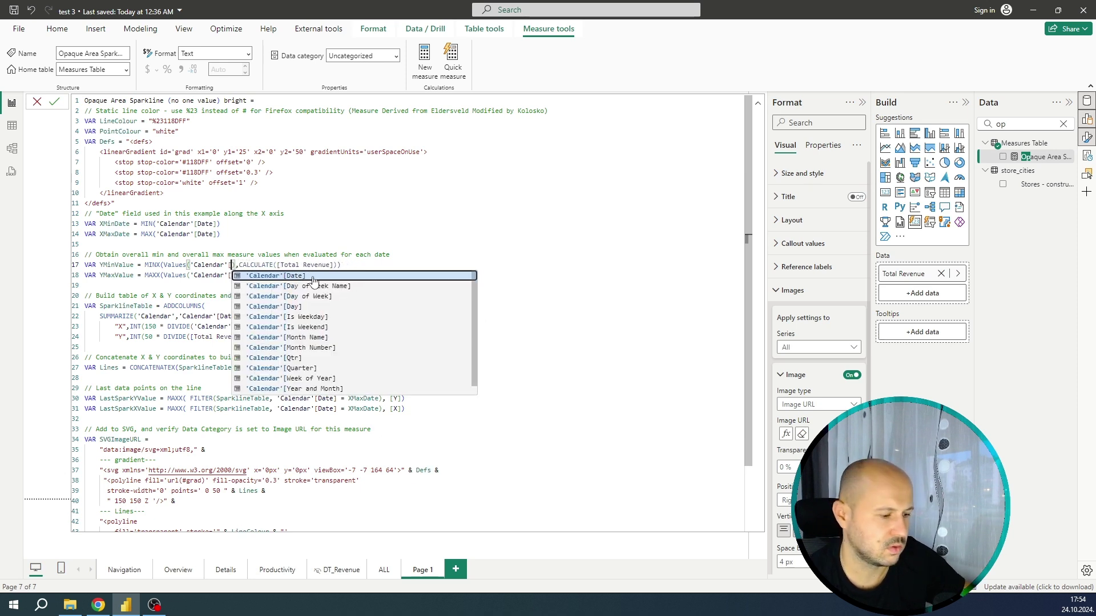
{"action": "type", "text": "mo"}
{"action": "left_click", "coordinate": [323, 296]}
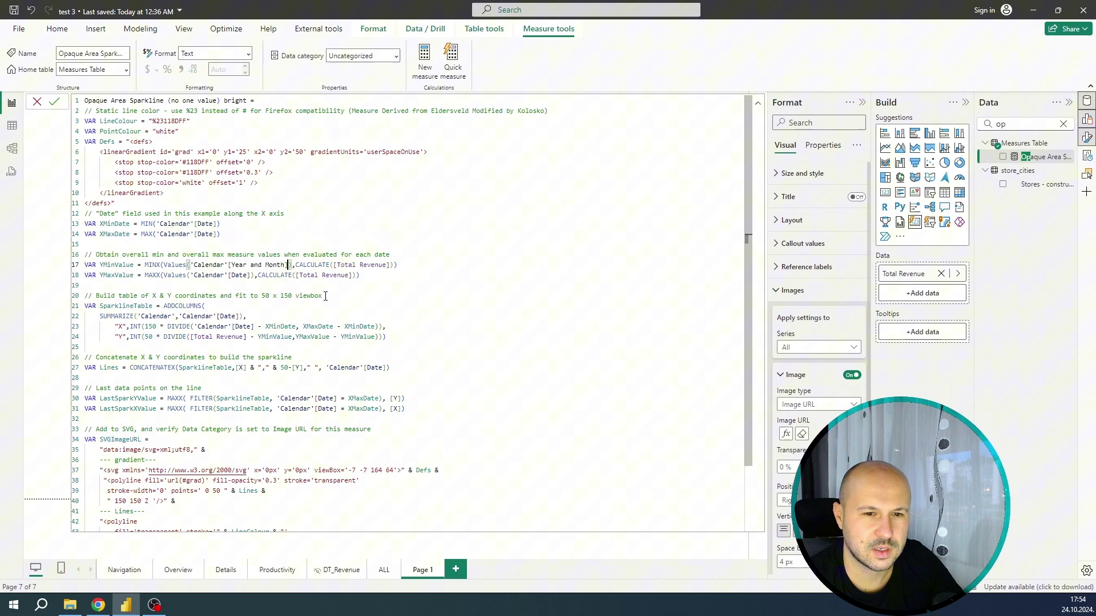
{"action": "left_click_drag", "start_coordinate": [288, 265], "coordinate": [228, 275]}
{"action": "type", "text": "Year and Month]"}
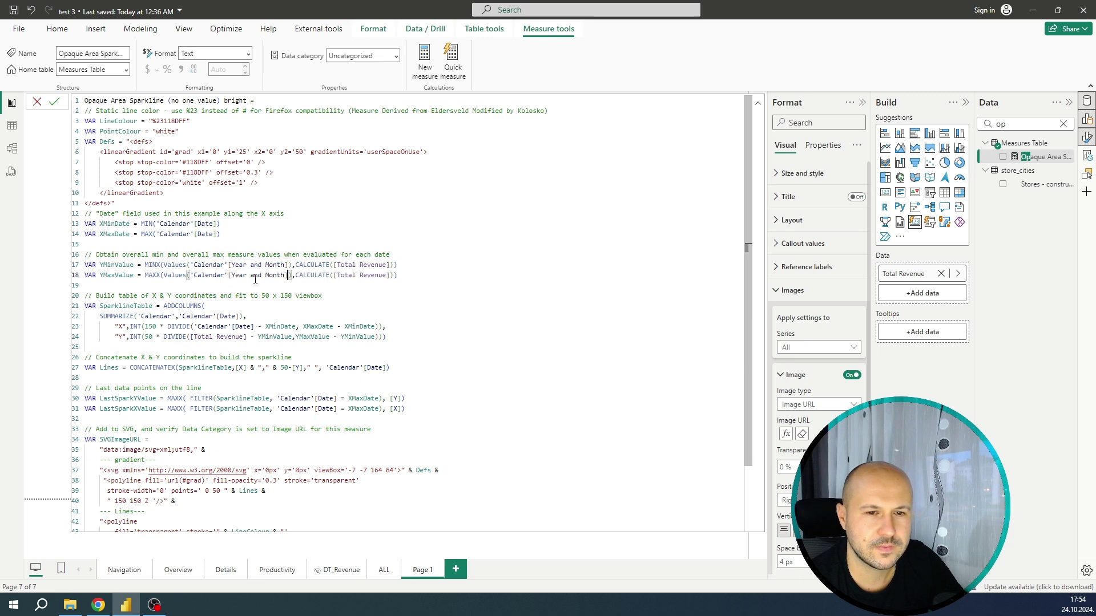
Paste 'Calendar'[Year and Month] over the remaining Date references, including lines 22, 23 and 31.
{"action": "left_click_drag", "start_coordinate": [259, 326], "coordinate": [235, 316]}
{"action": "type", "text": "Year and Month]"}
{"action": "type", "text": "Year and Month]"}
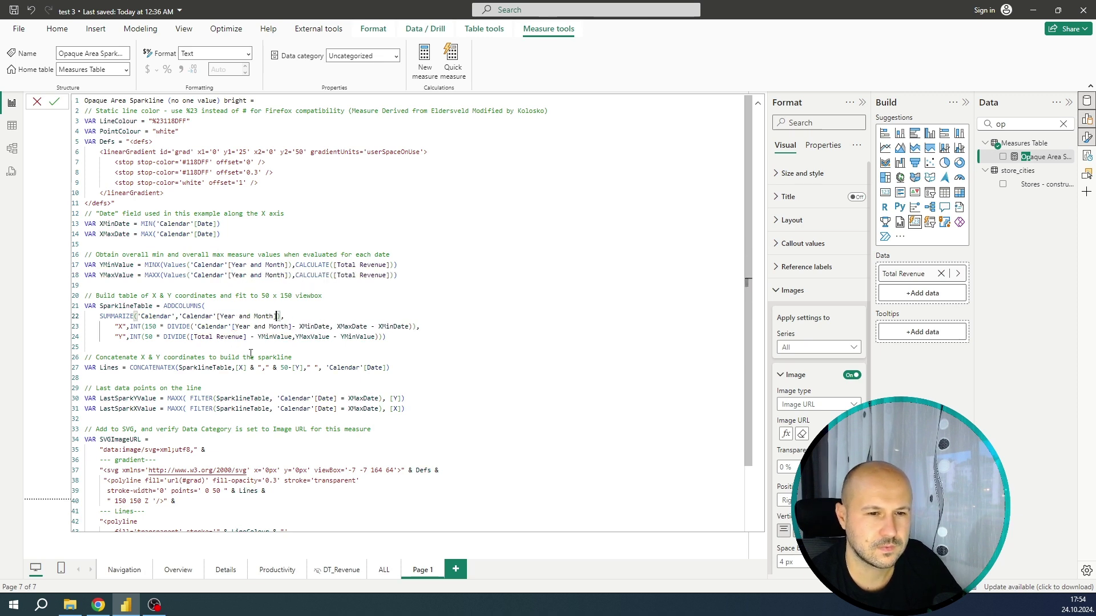
{"action": "left_click_drag", "start_coordinate": [339, 398], "coordinate": [315, 398]}
{"action": "type", "text": "Year and Month]"}
{"action": "left_click_drag", "start_coordinate": [388, 368], "coordinate": [362, 367]}
{"action": "type", "text": "Year and Month]"}
{"action": "left_click_drag", "start_coordinate": [338, 409], "coordinate": [315, 409]}
{"action": "type", "text": "Year and Month]"}
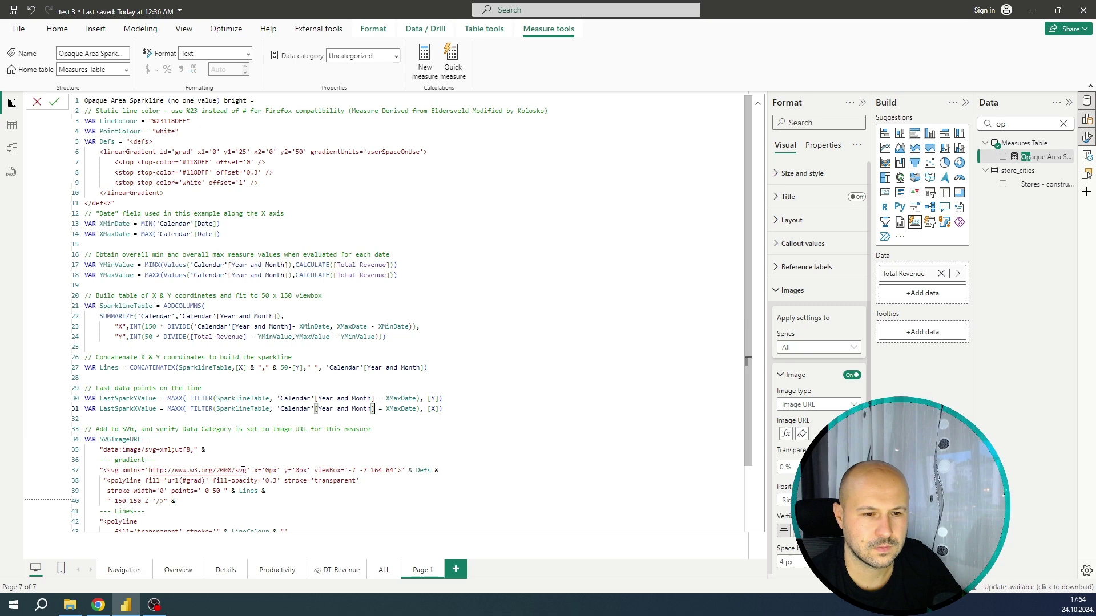
{"action": "scroll", "coordinate": [255, 496], "scroll_direction": "down", "scroll_amount": 3}
{"action": "scroll", "coordinate": [258, 492], "scroll_direction": "up", "scroll_amount": 1}
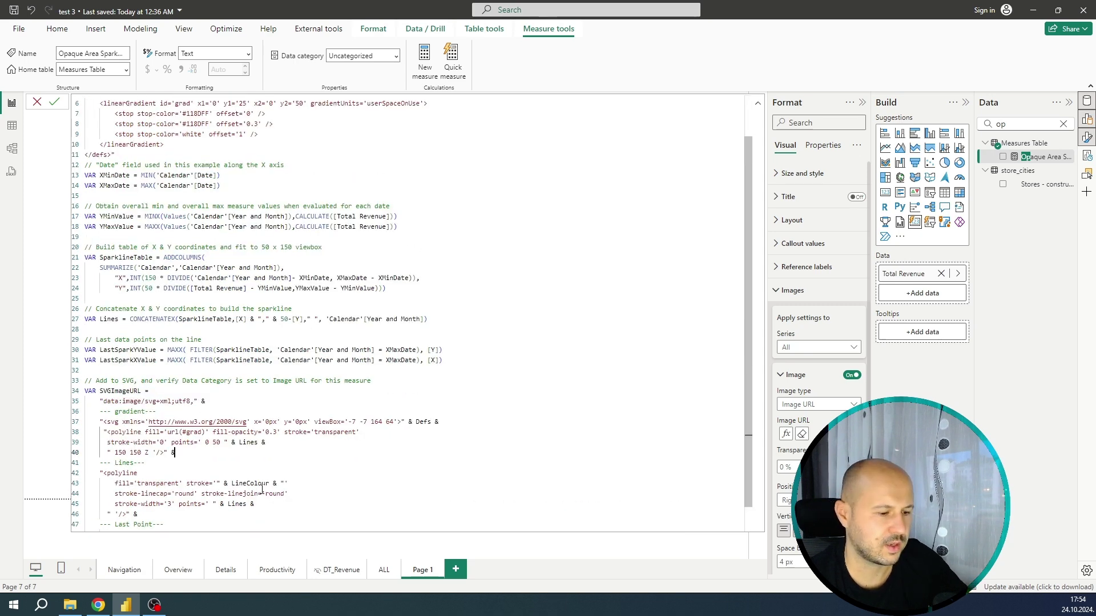
Commit the edited sparkline measure, then make the Total Revenue card wider and slightly taller.
{"action": "left_click", "coordinate": [758, 106]}
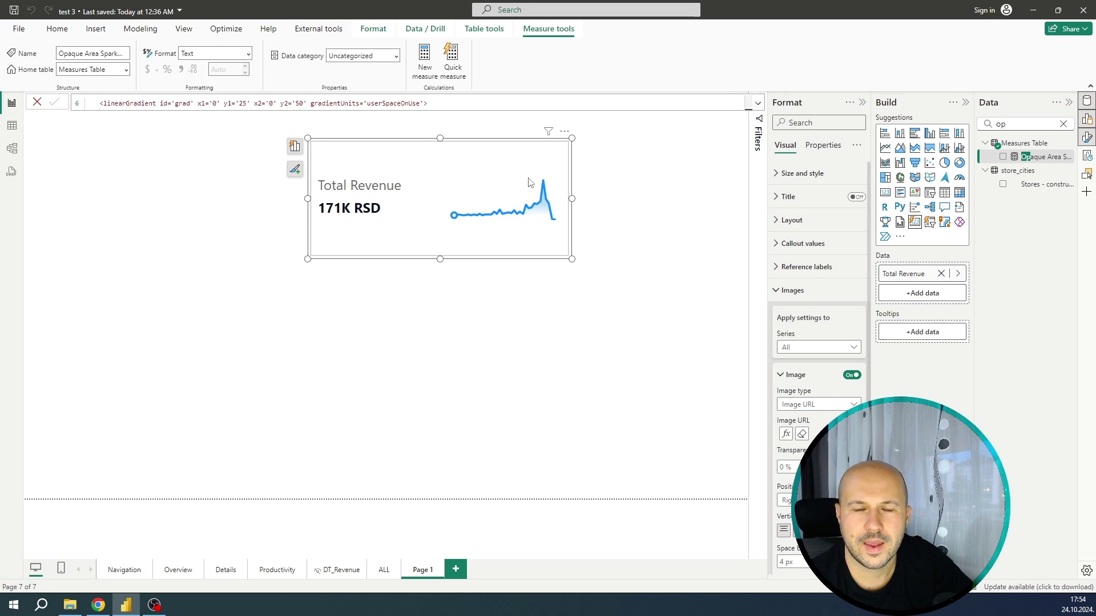
{"action": "left_click_drag", "start_coordinate": [572, 198], "coordinate": [599, 198]}
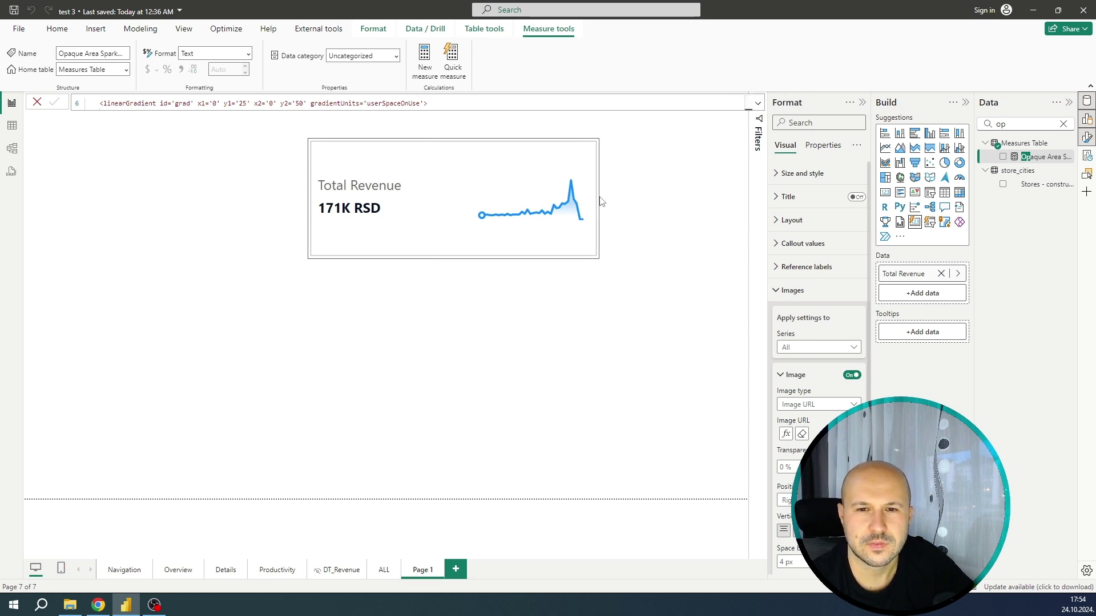
{"action": "left_click_drag", "start_coordinate": [452, 257], "coordinate": [453, 267]}
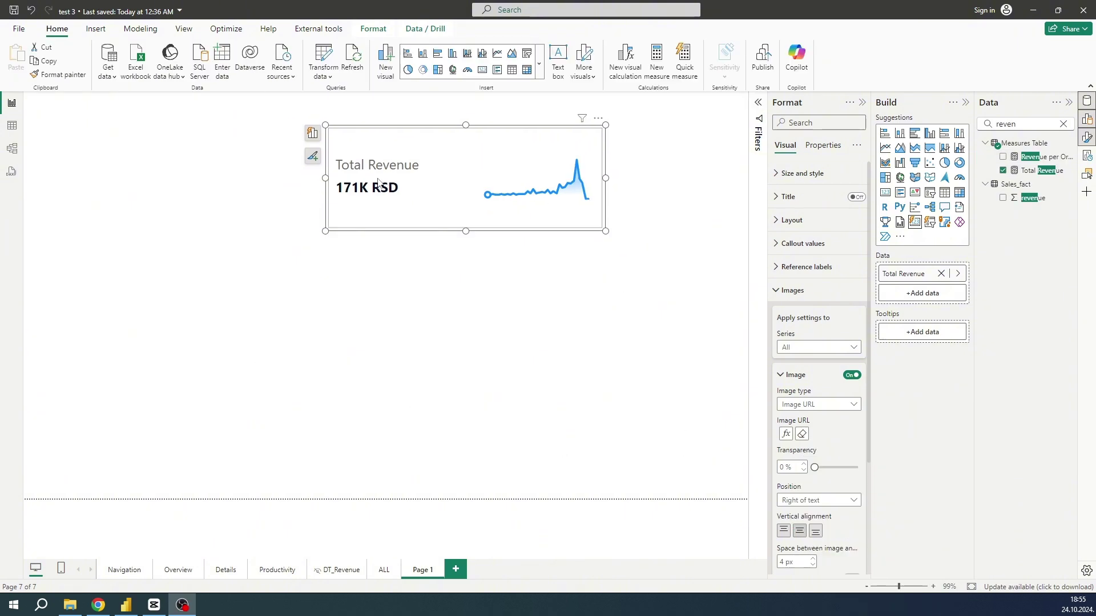
In the card styling options, turn on a blue accent bar 6 px wide along the card's left edge.
{"action": "left_click", "coordinate": [785, 291]}
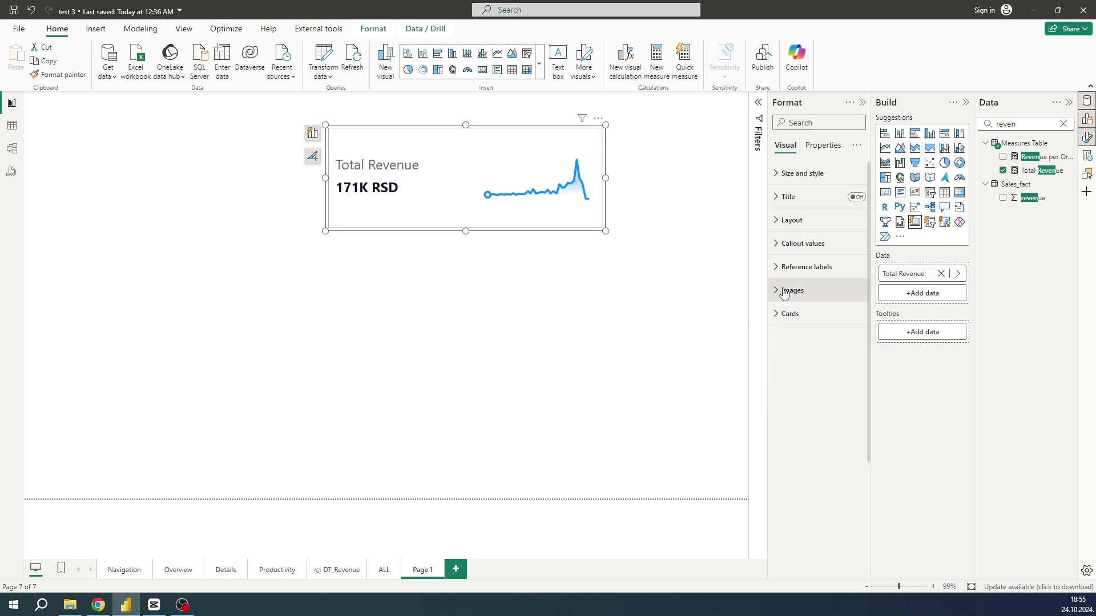
{"action": "left_click", "coordinate": [775, 316]}
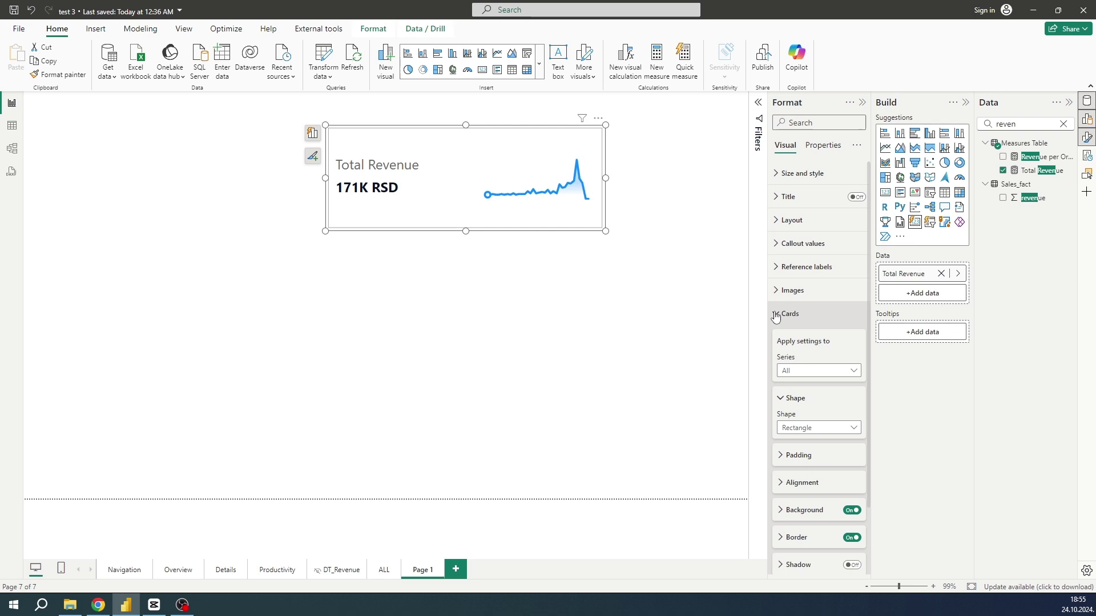
{"action": "scroll", "coordinate": [853, 325], "scroll_direction": "down", "scroll_amount": 1}
{"action": "scroll", "coordinate": [852, 331], "scroll_direction": "down", "scroll_amount": 1}
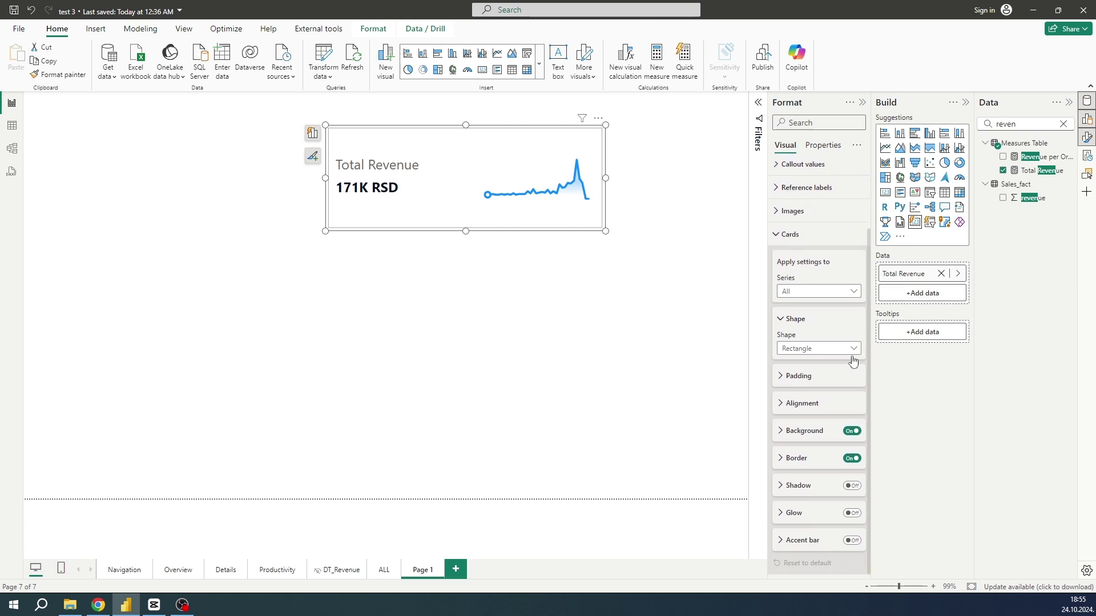
{"action": "left_click", "coordinate": [851, 540]}
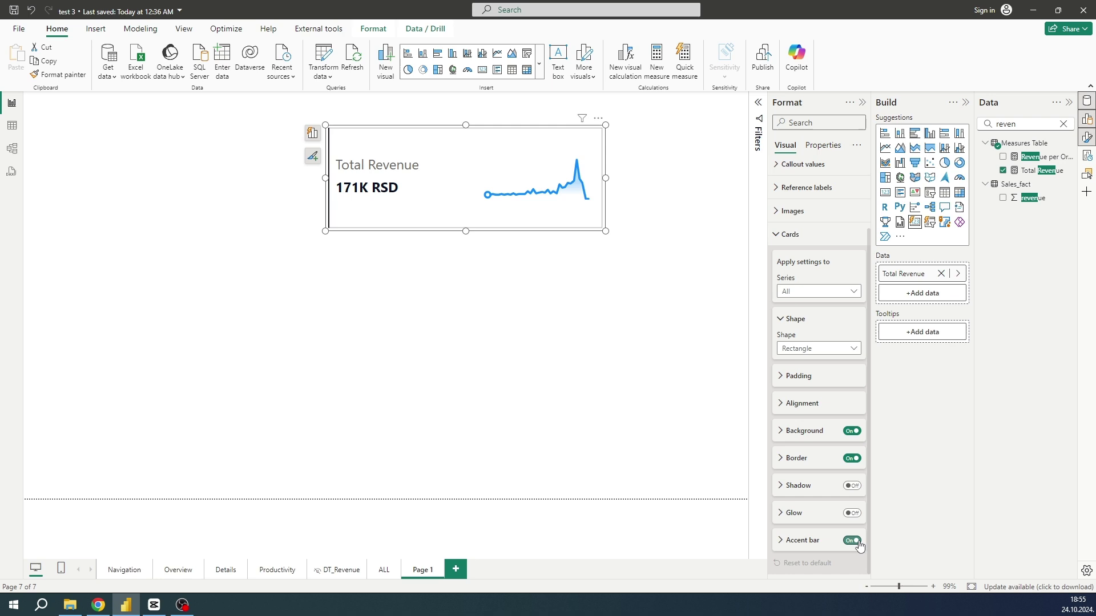
{"action": "left_click", "coordinate": [789, 542]}
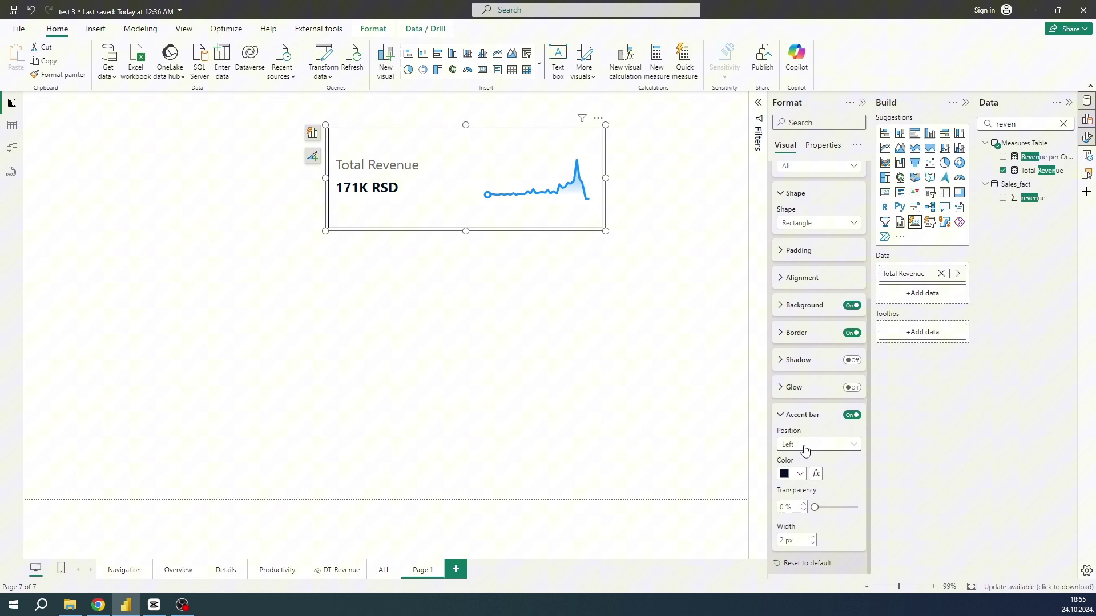
{"action": "left_click", "coordinate": [800, 473]}
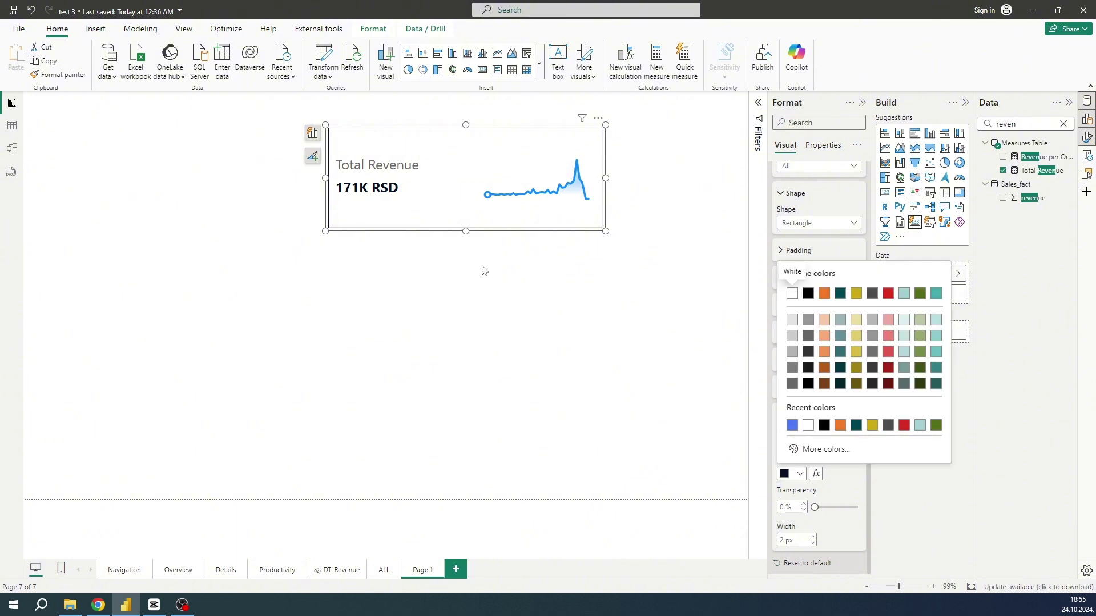
{"action": "left_click", "coordinate": [791, 426]}
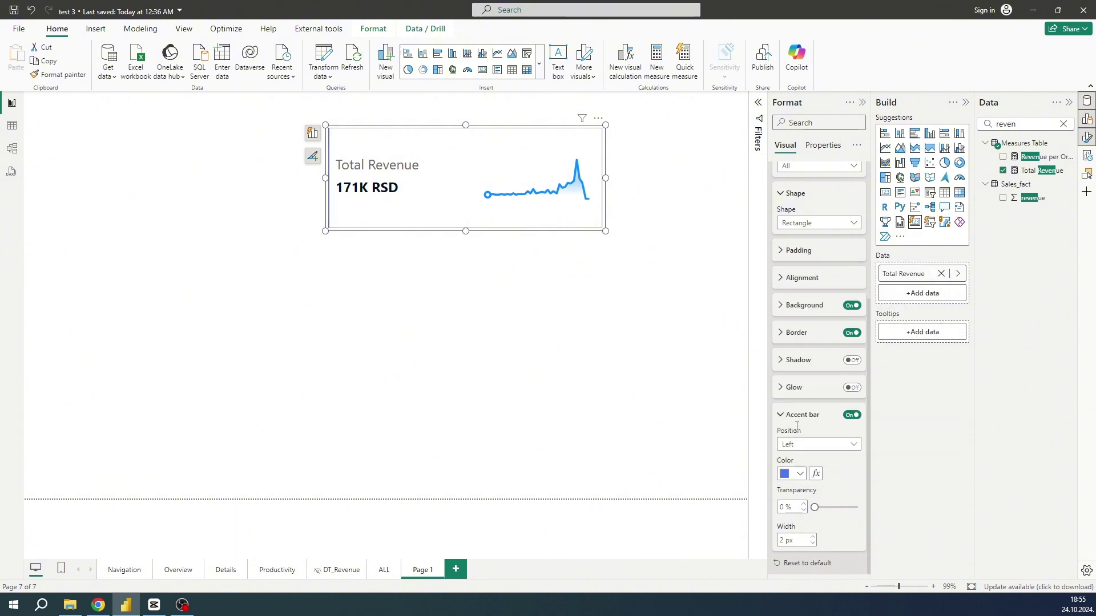
{"action": "left_click", "coordinate": [813, 537]}
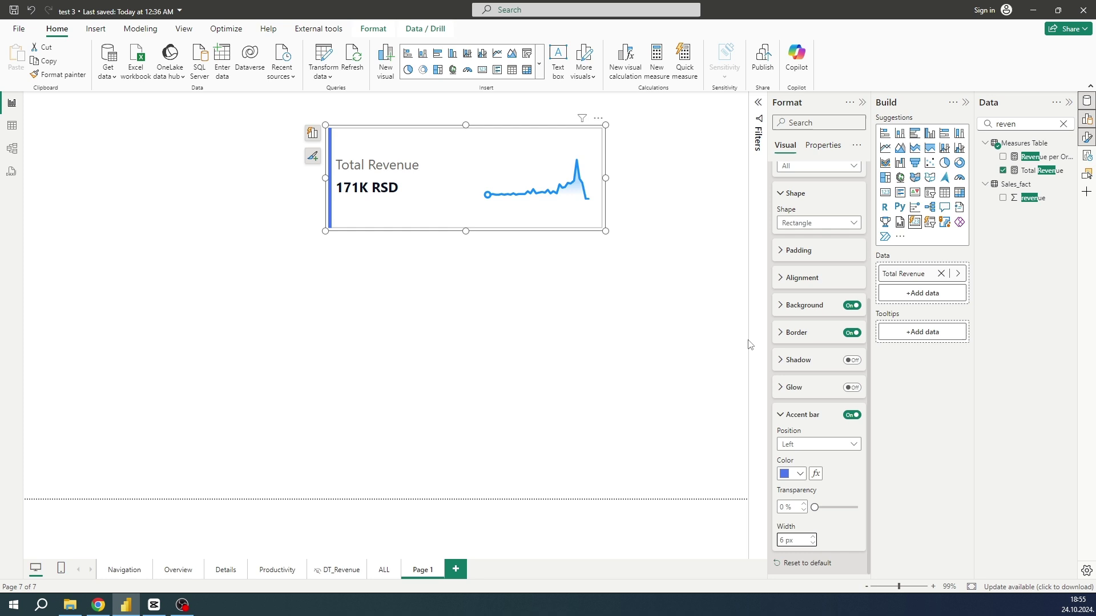
{"action": "left_click", "coordinate": [782, 416]}
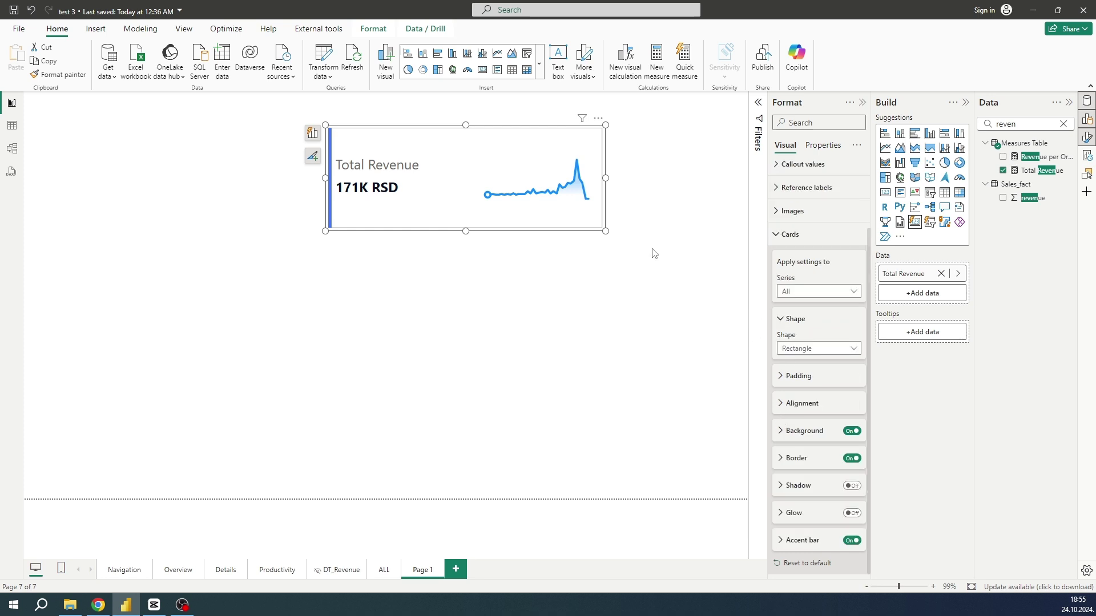
Set revenue.png as the Total Revenue card's background image.
{"action": "left_click", "coordinate": [785, 432]}
{"action": "scroll", "coordinate": [814, 457], "scroll_direction": "down", "scroll_amount": 1}
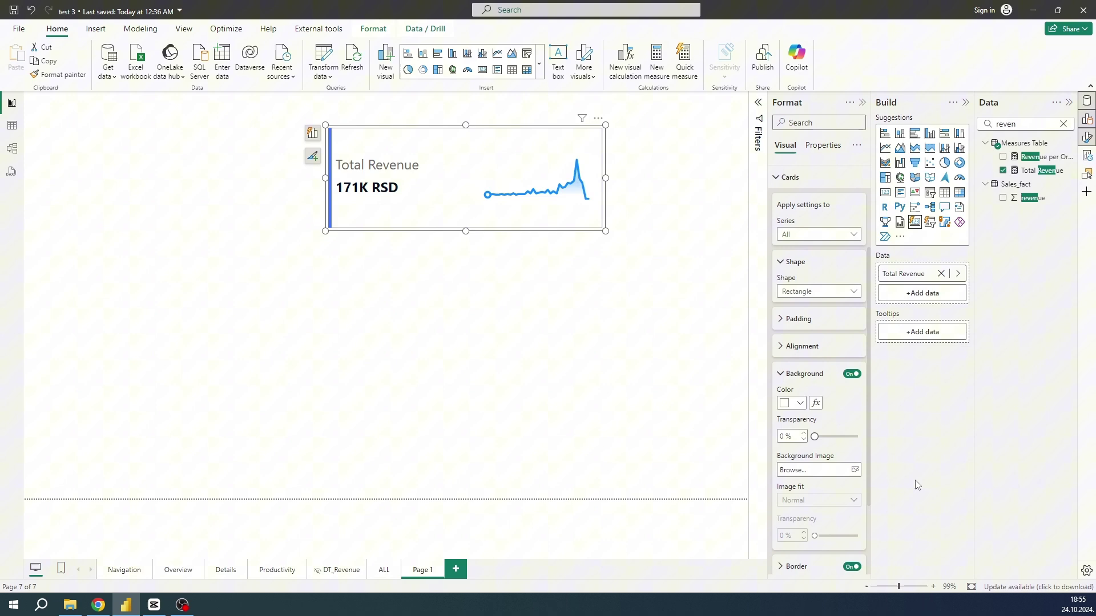
{"action": "left_click", "coordinate": [838, 471]}
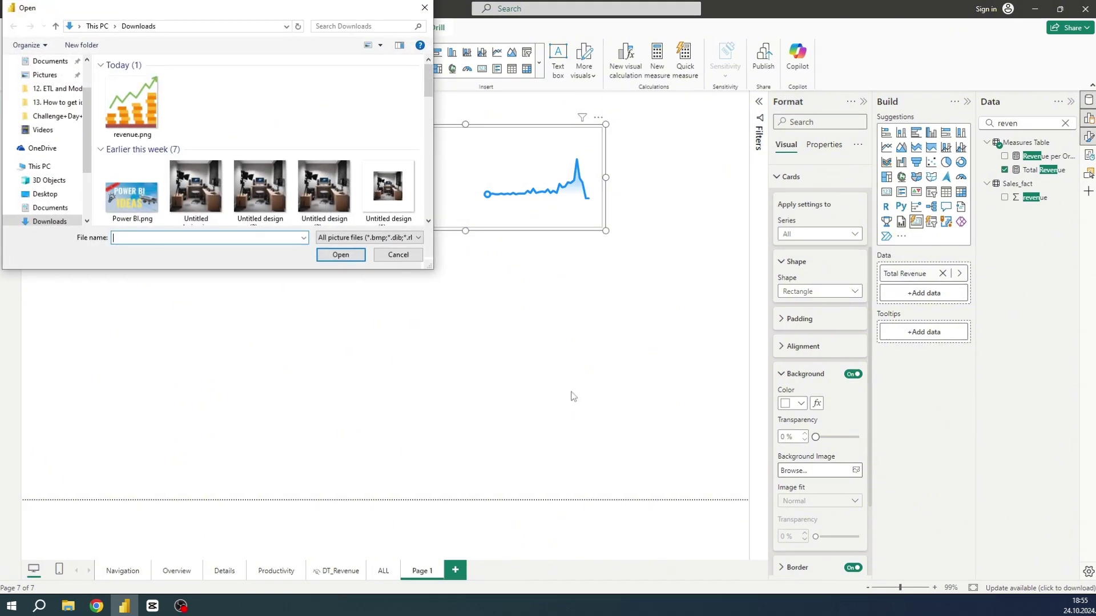
{"action": "left_click", "coordinate": [118, 117]}
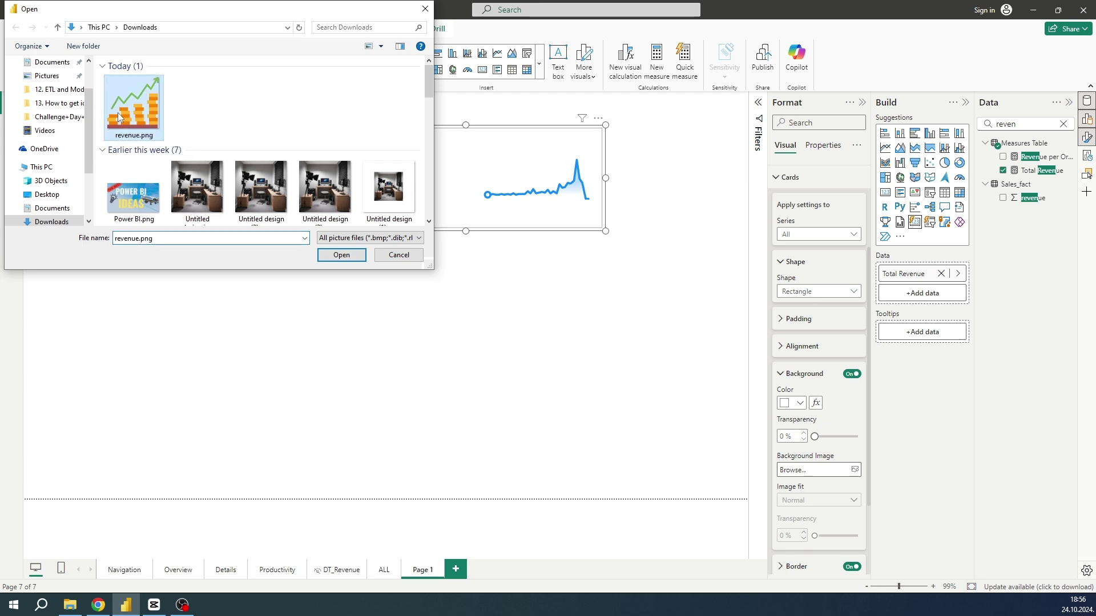
{"action": "left_click", "coordinate": [342, 255]}
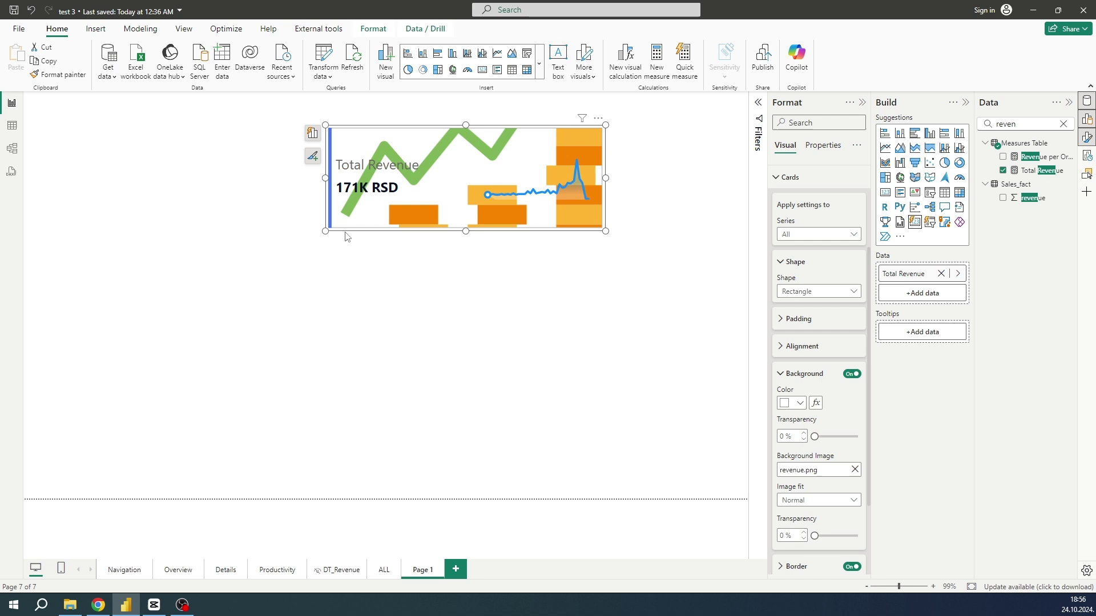
Fit the background image, make the card narrower and taller, and set image transparency to 55%.
{"action": "left_click", "coordinate": [797, 500]}
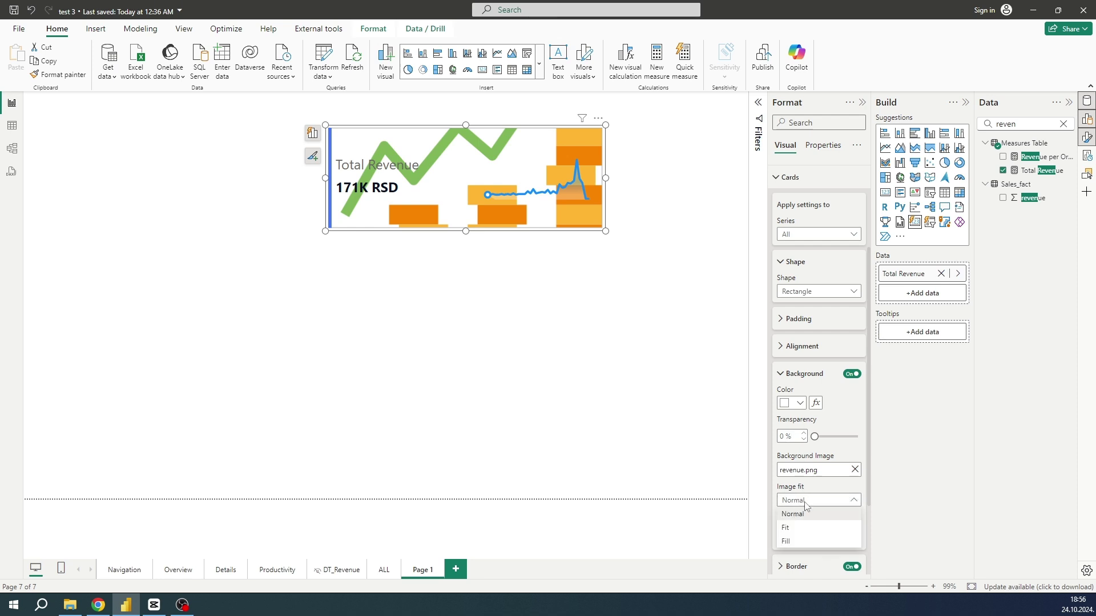
{"action": "left_click", "coordinate": [791, 532]}
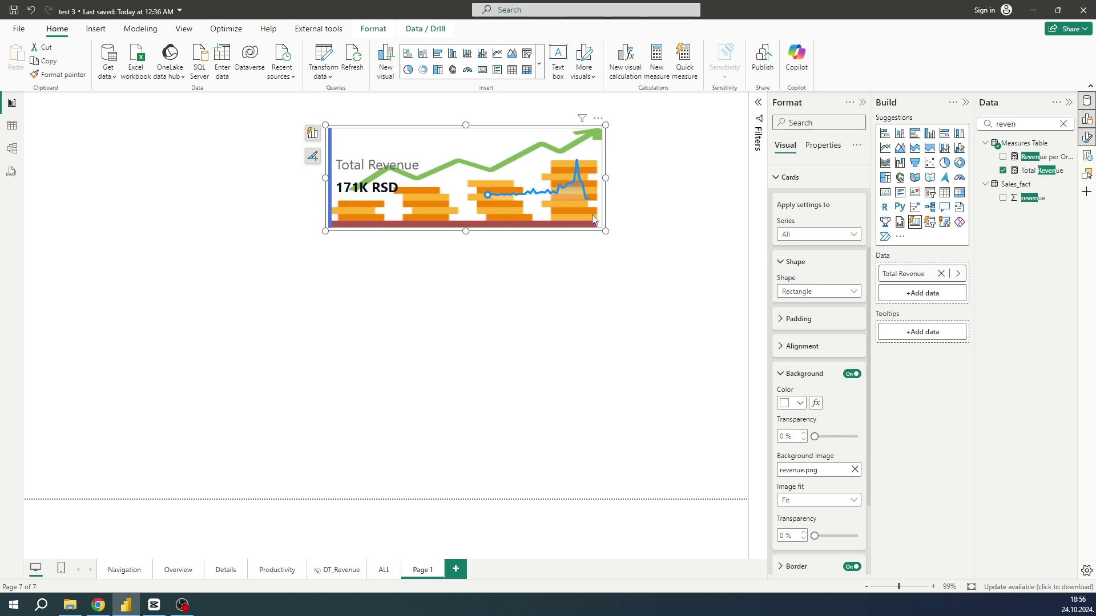
{"action": "left_click_drag", "start_coordinate": [603, 229], "coordinate": [569, 269]}
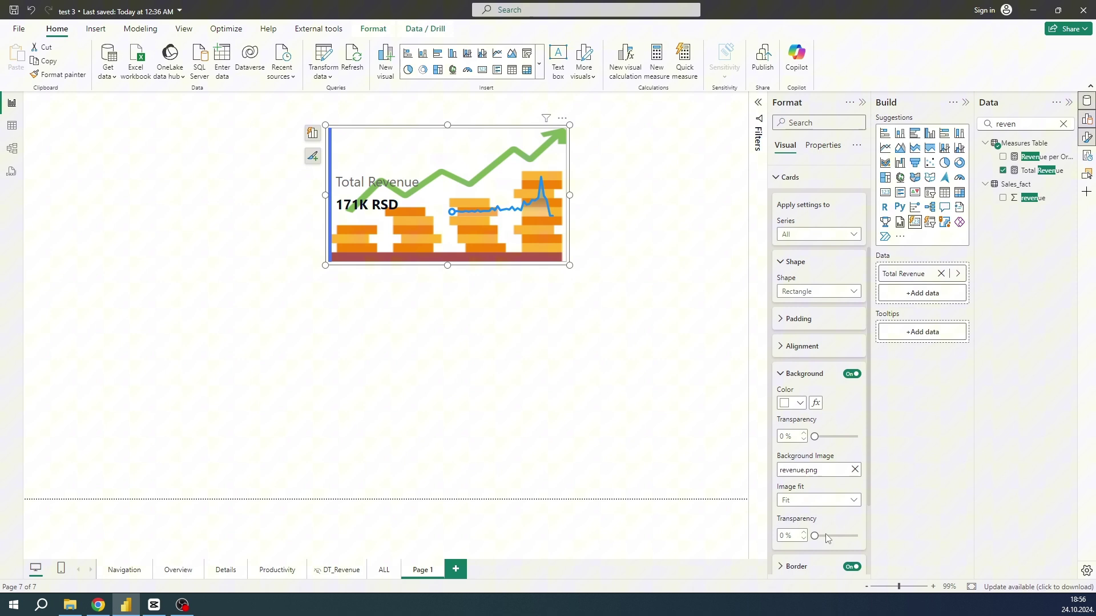
{"action": "left_click_drag", "start_coordinate": [828, 537], "coordinate": [837, 540]}
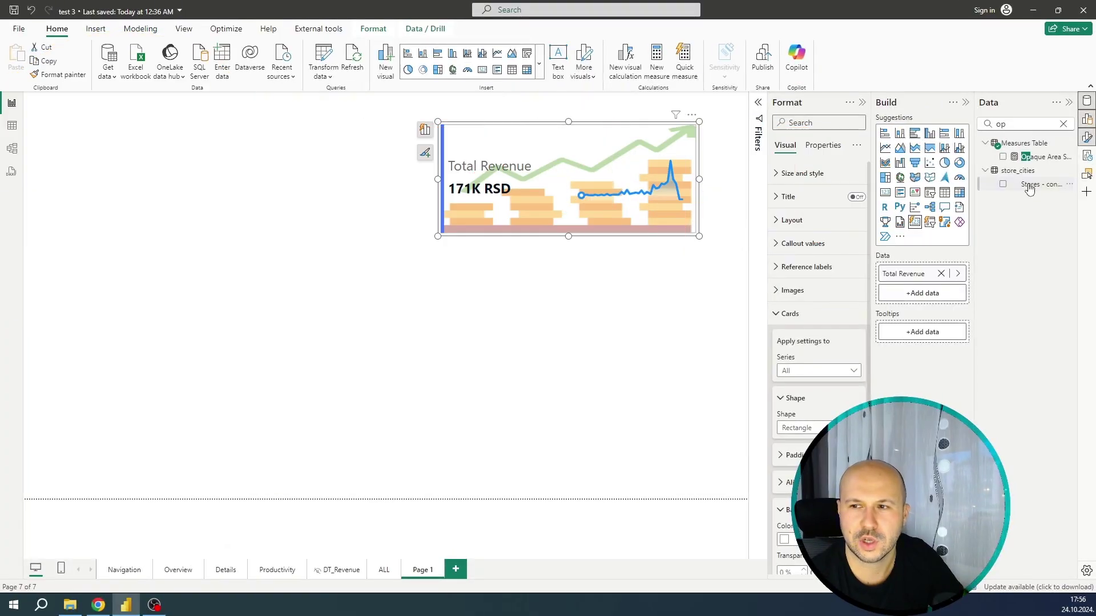
{"action": "left_click", "coordinate": [1034, 159]}
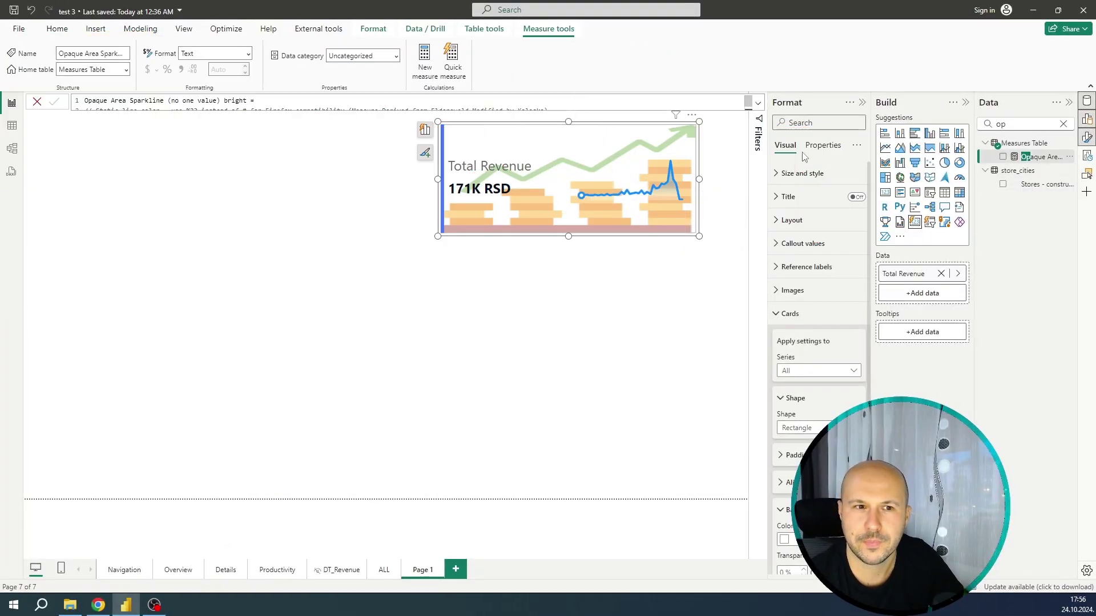
{"action": "left_click", "coordinate": [759, 102]}
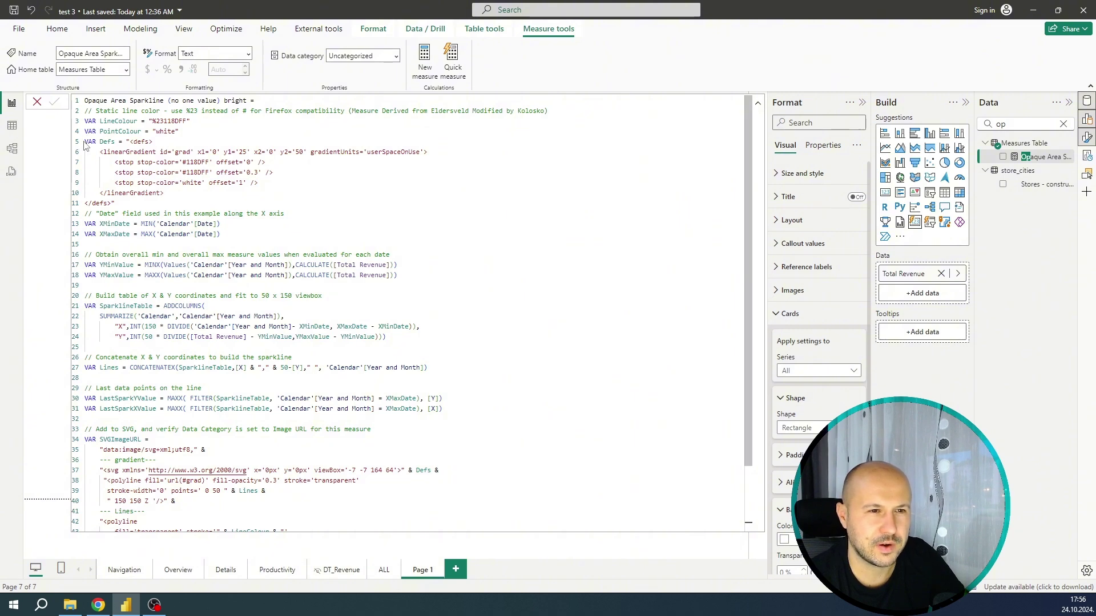
{"action": "left_click_drag", "start_coordinate": [84, 142], "coordinate": [255, 162]}
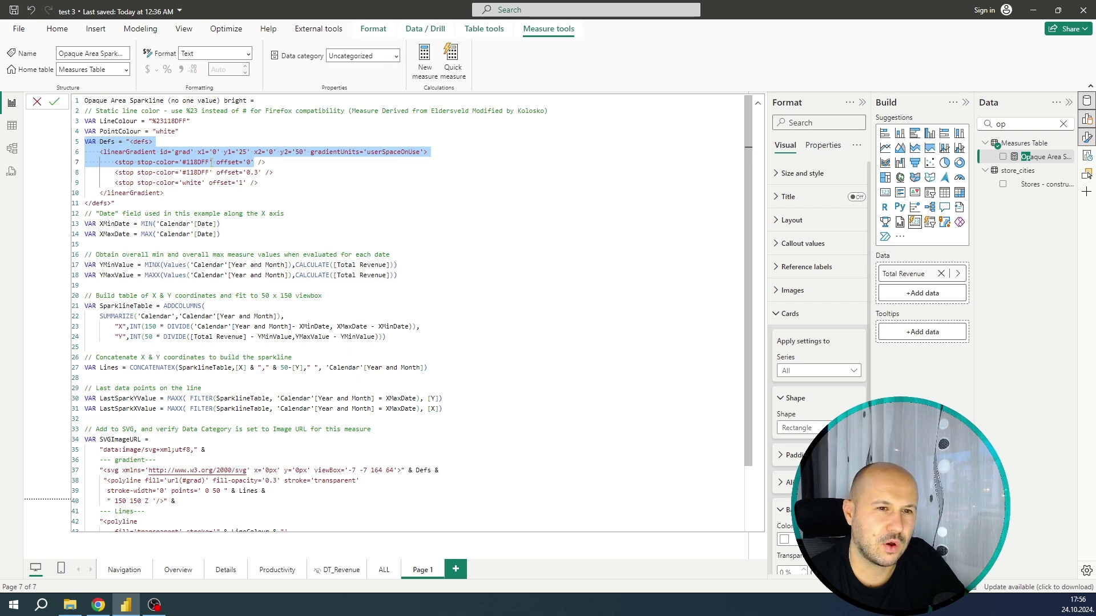
{"action": "left_click", "coordinate": [188, 162]}
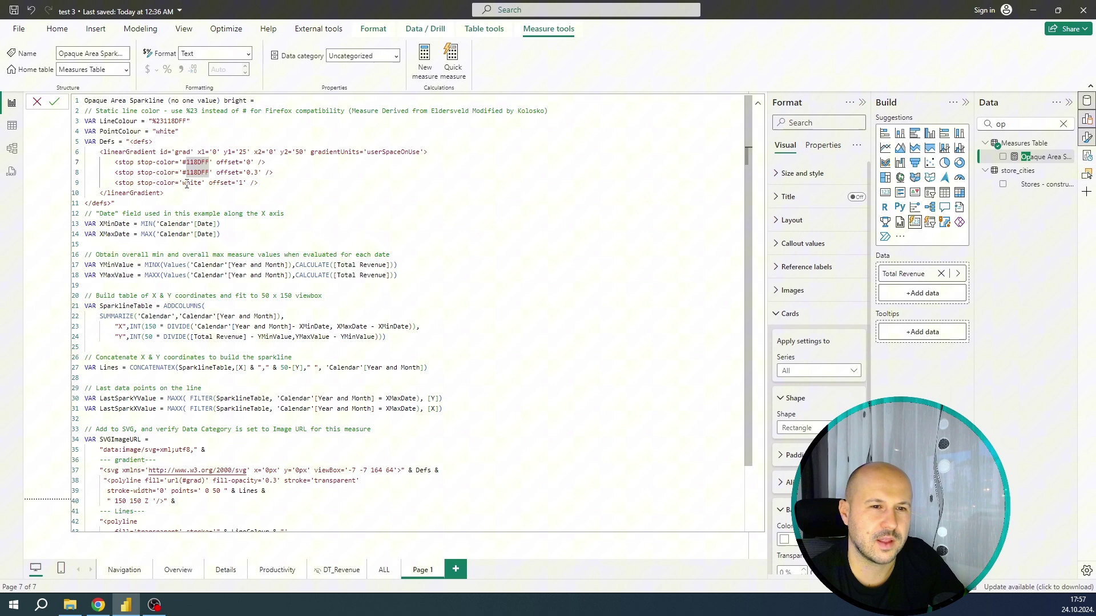
{"action": "left_click", "coordinate": [757, 103]}
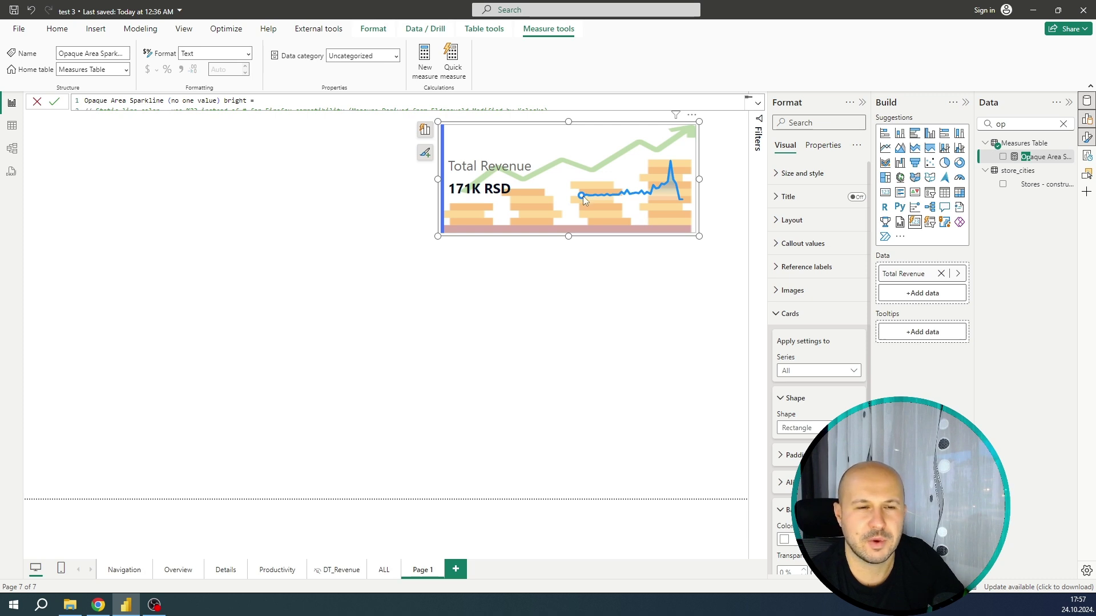
{"action": "left_click", "coordinate": [506, 349]}
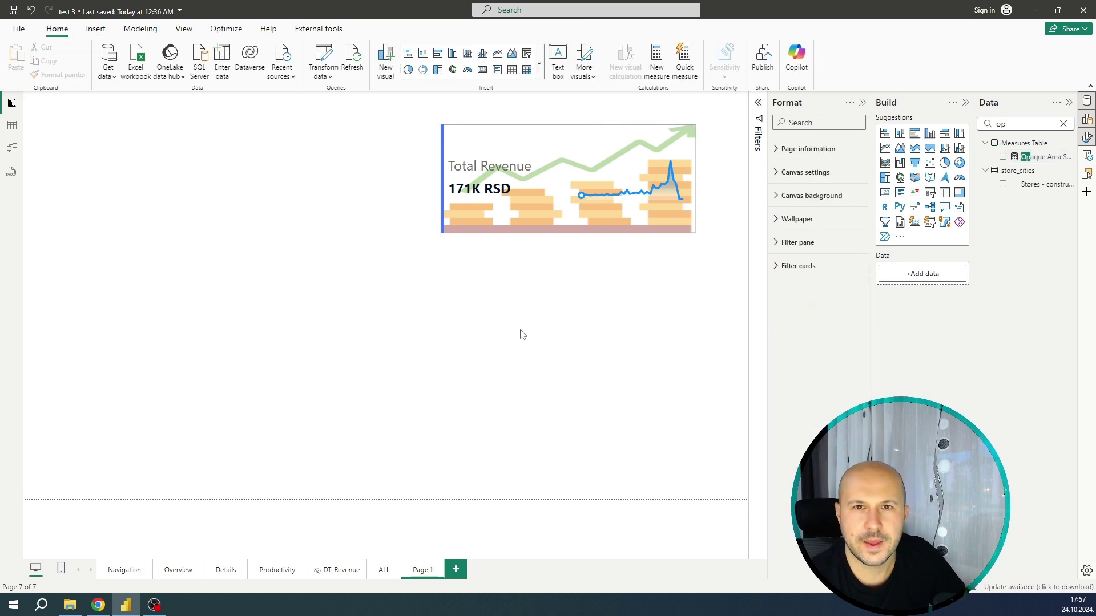